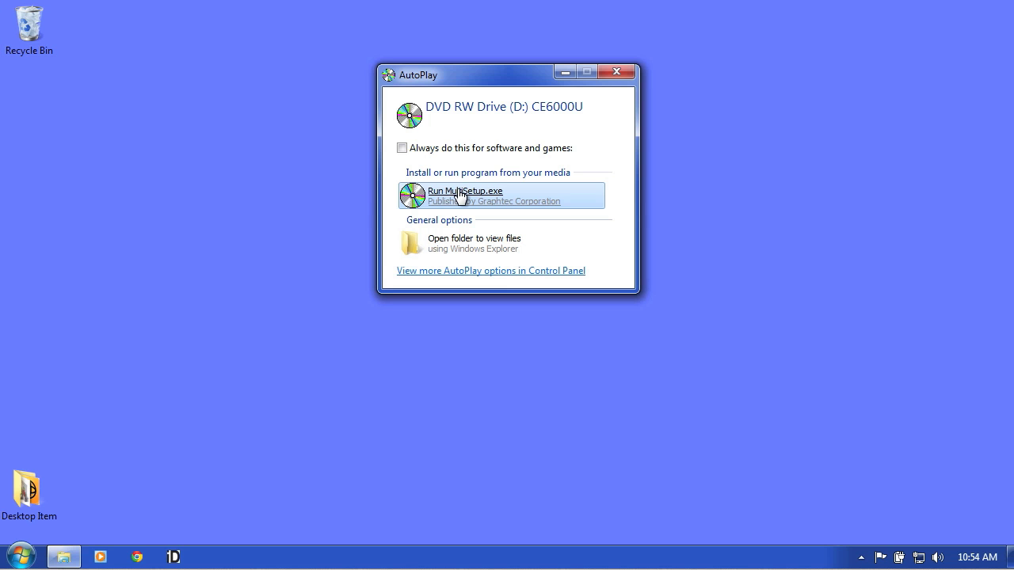
- Install Cutting Plotter Controller for CE6000 Ver.1.20 from MultiSetup into the default folder
left_click(459, 195)
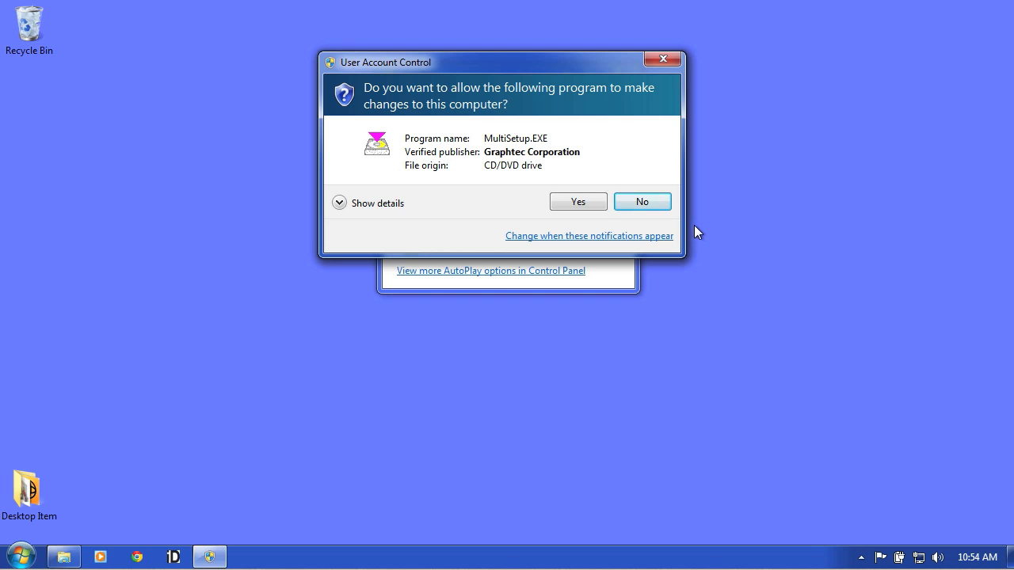
left_click(558, 201)
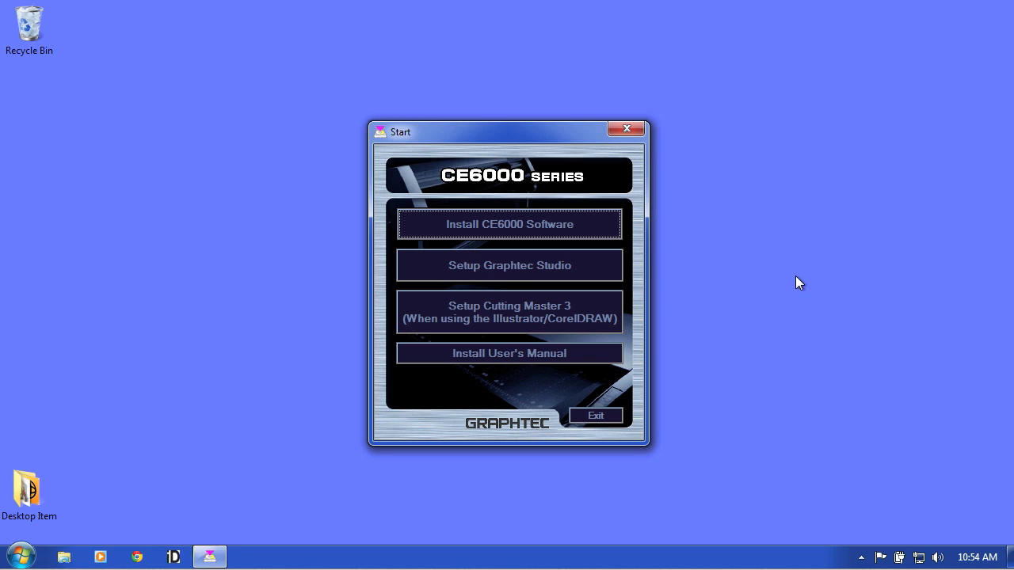
left_click(512, 223)
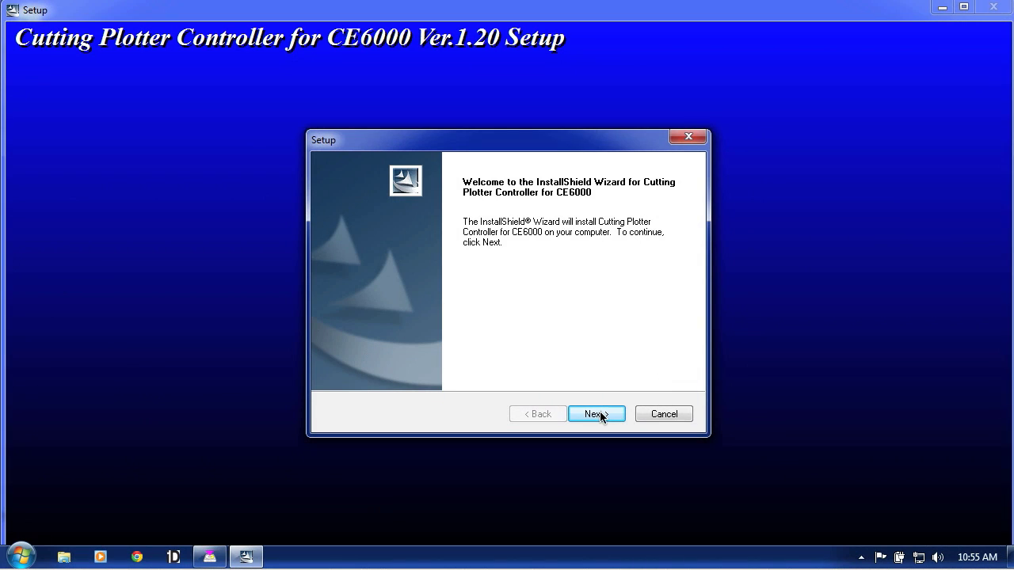
left_click(601, 417)
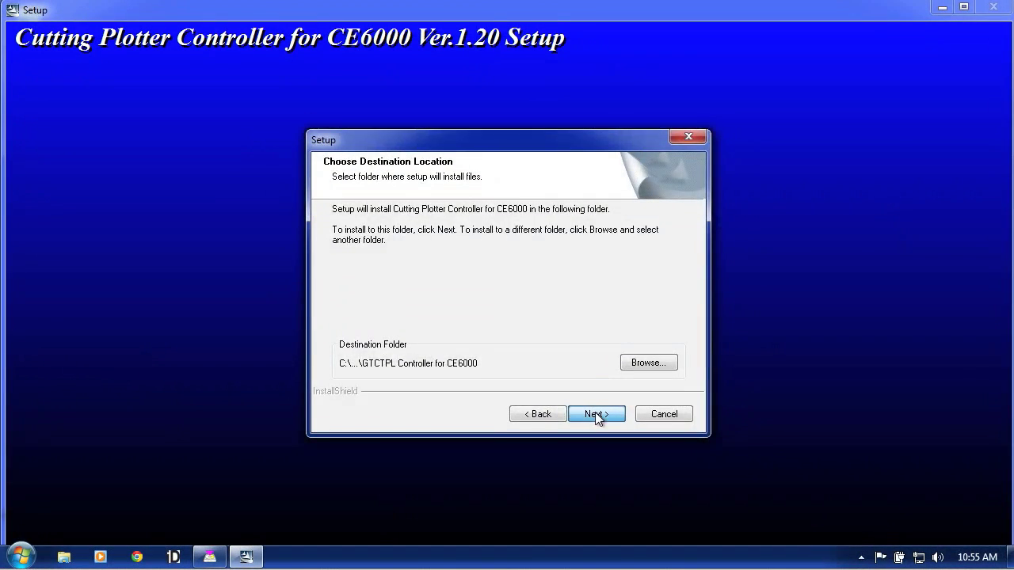
left_click(595, 414)
left_click(595, 415)
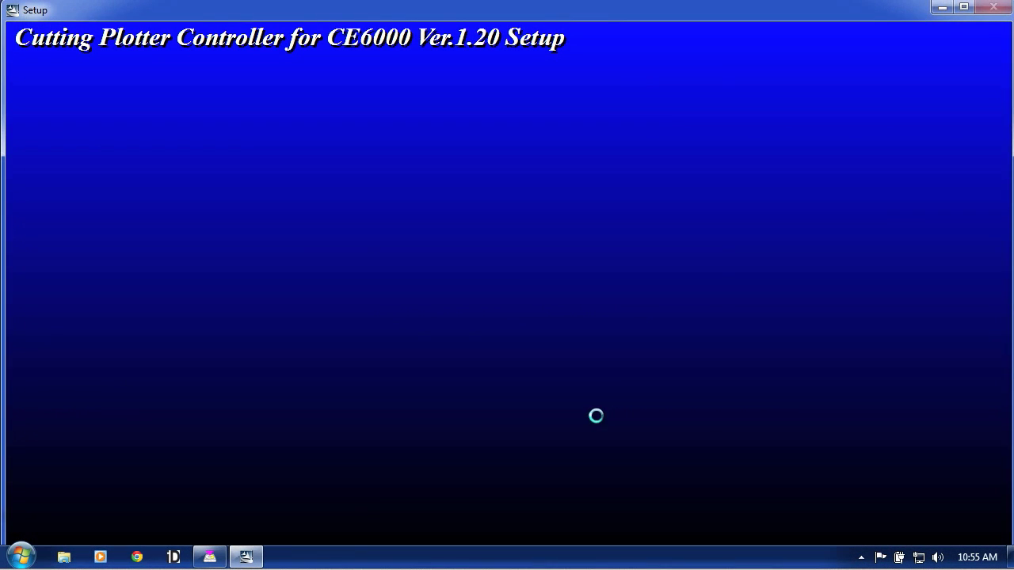
left_click(597, 414)
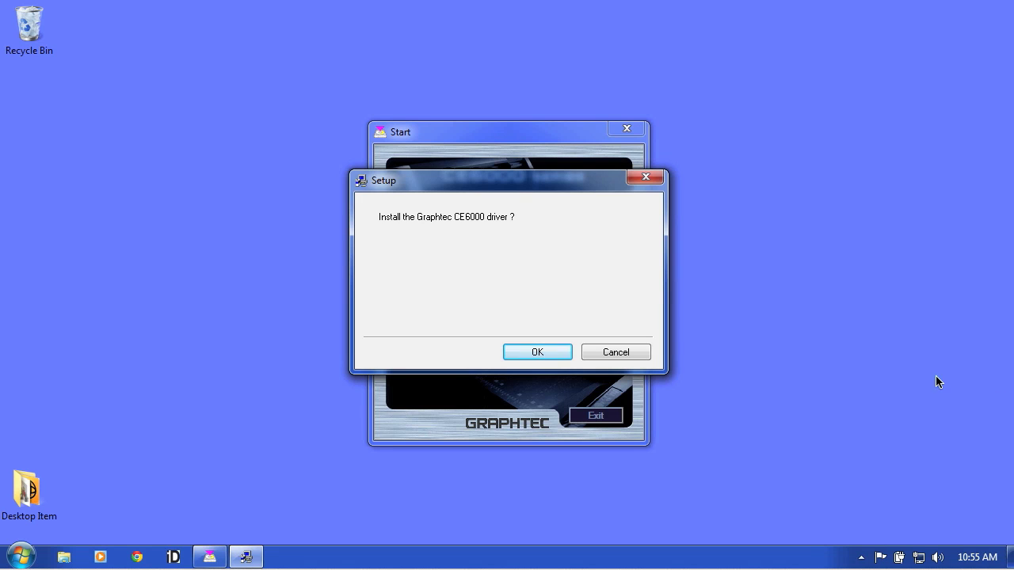
- Install the Graphtec CE6000 driver with Port Name USB, then exit the MultiSetup launcher
left_click(537, 354)
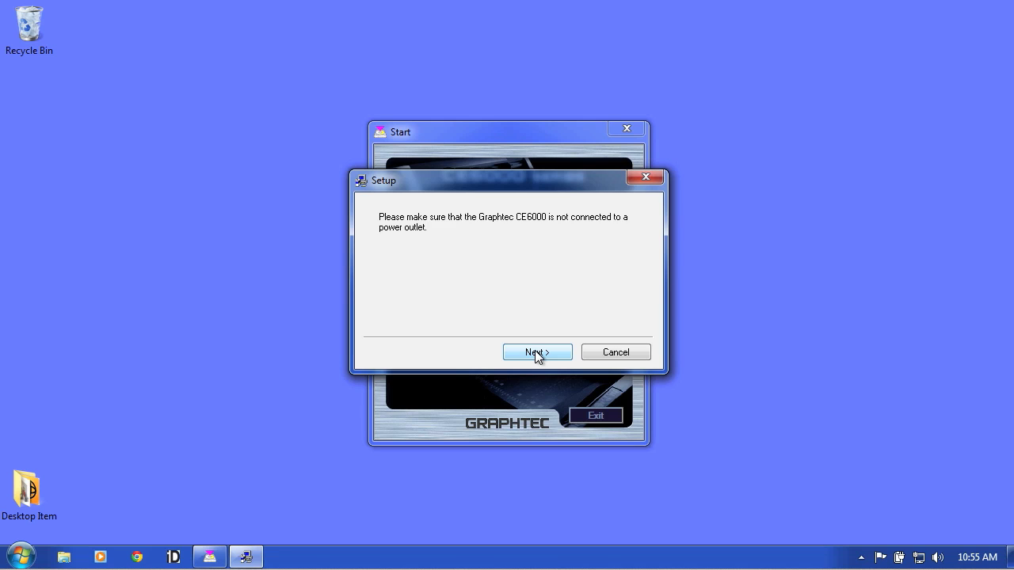
left_click(539, 353)
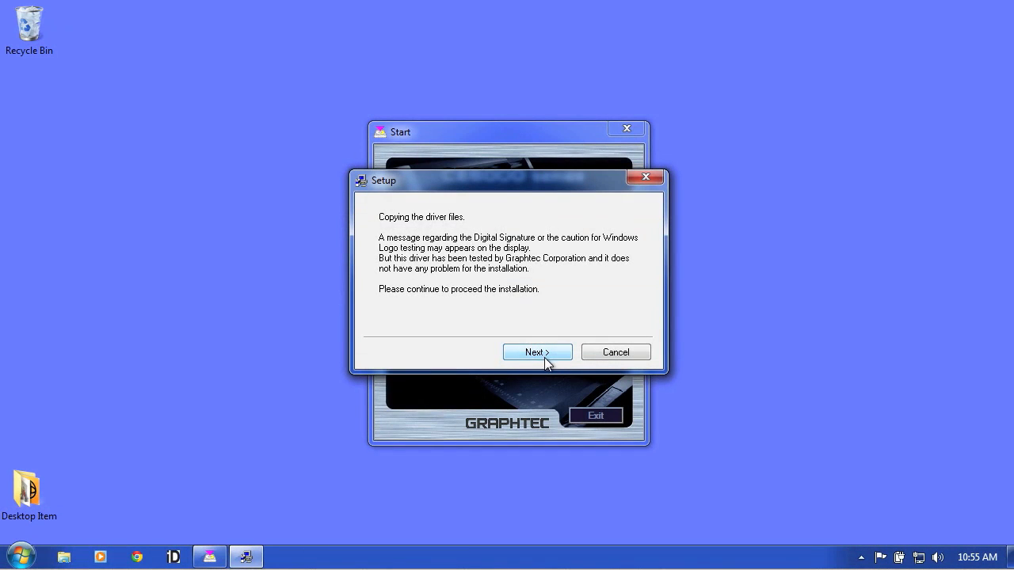
left_click(541, 355)
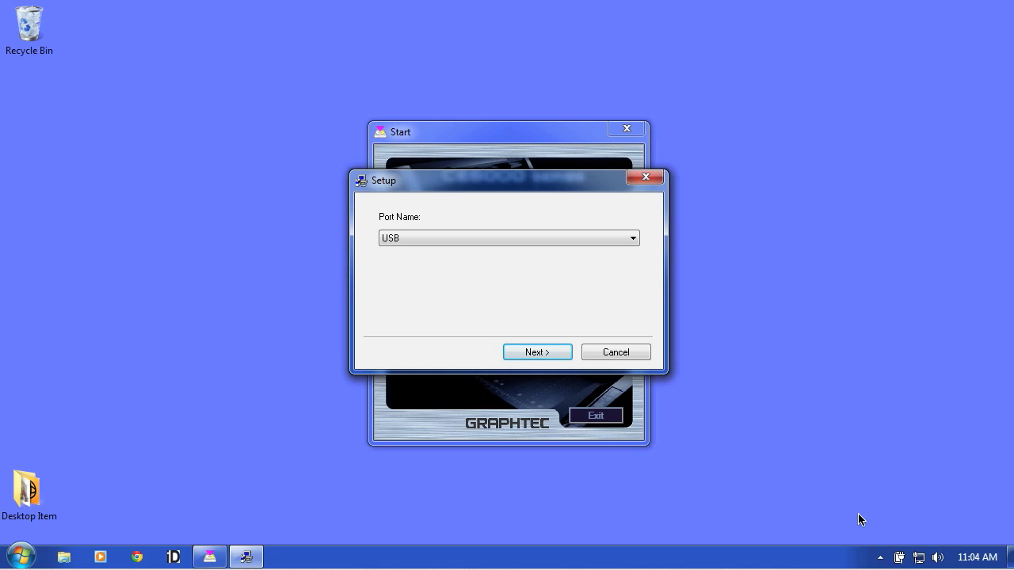
left_click(632, 238)
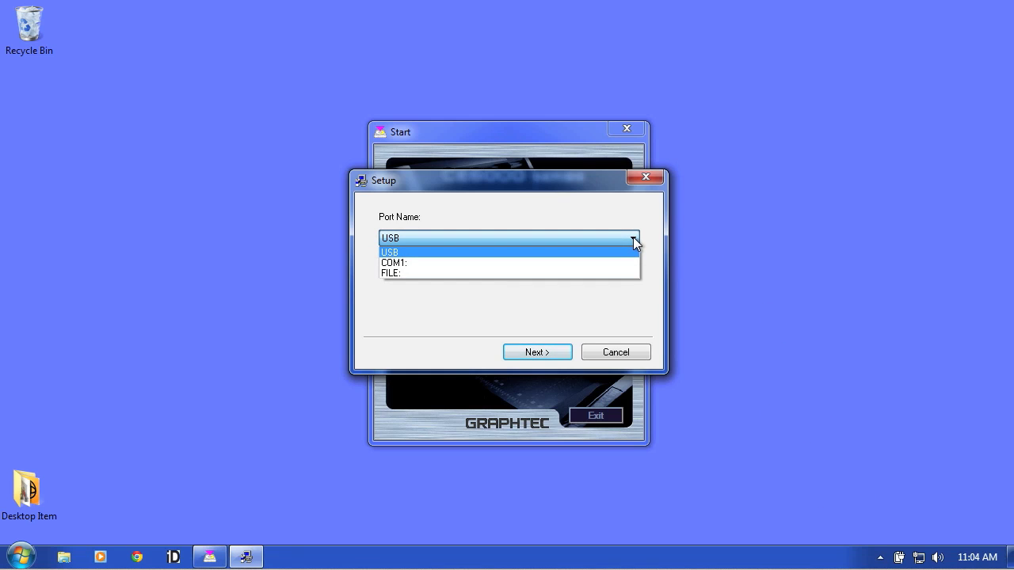
left_click(541, 252)
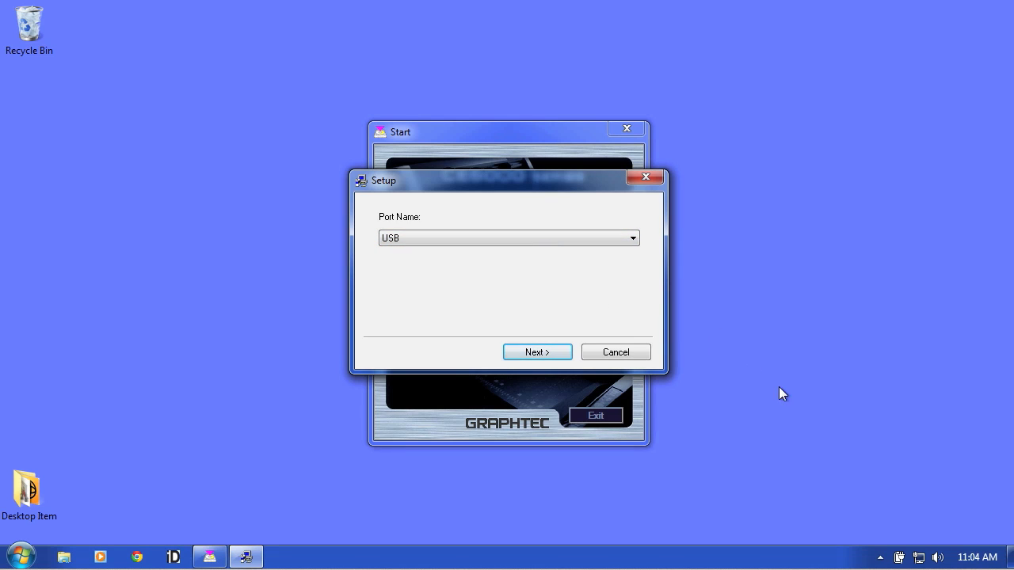
left_click(514, 352)
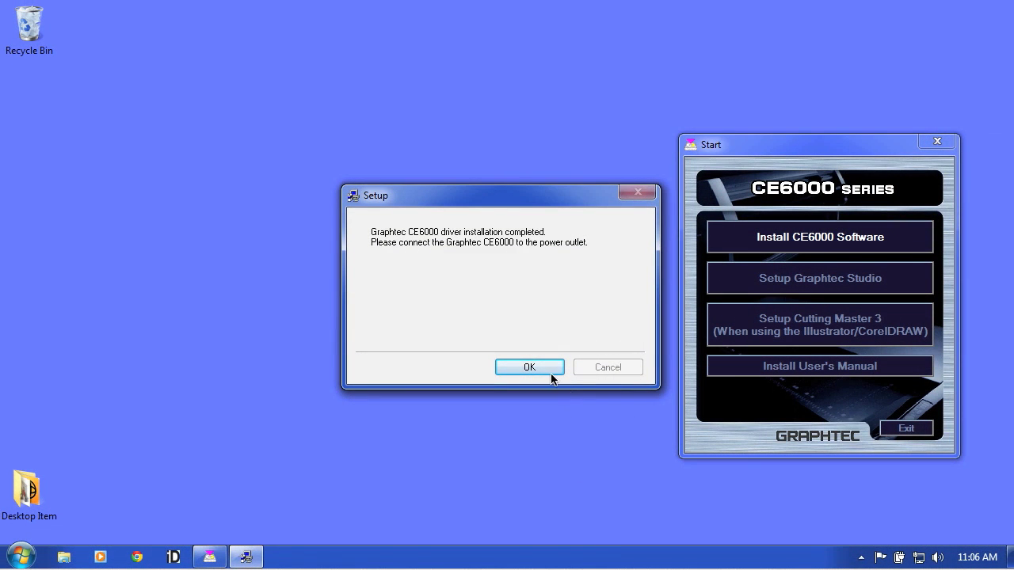
left_click(534, 366)
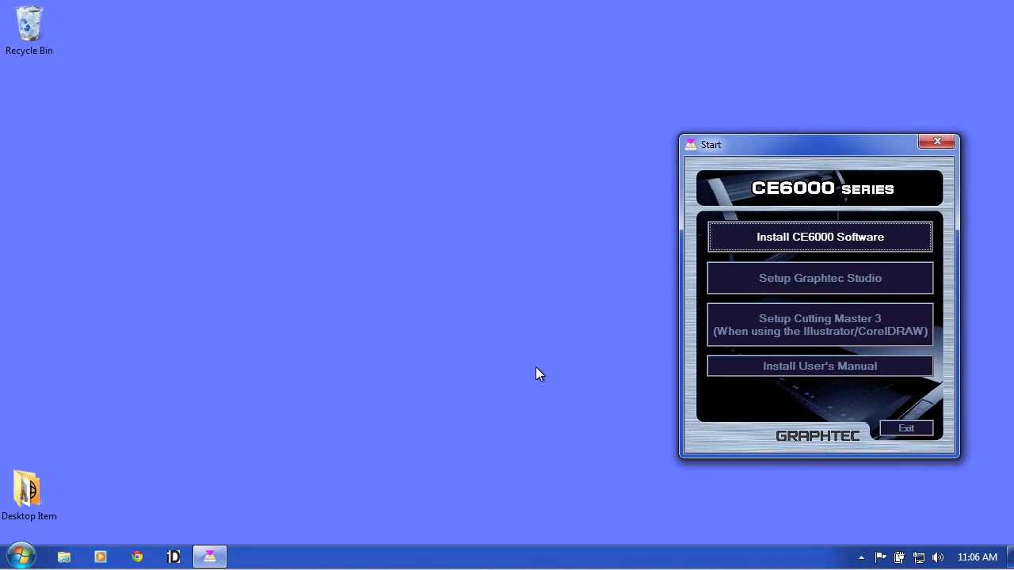
left_click_drag(756, 145, 477, 129)
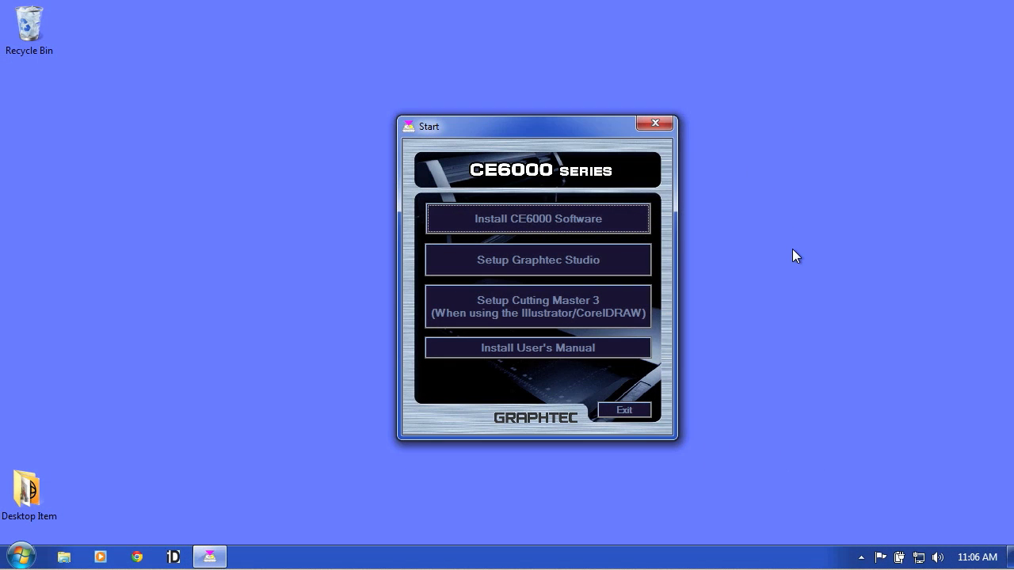
left_click(623, 409)
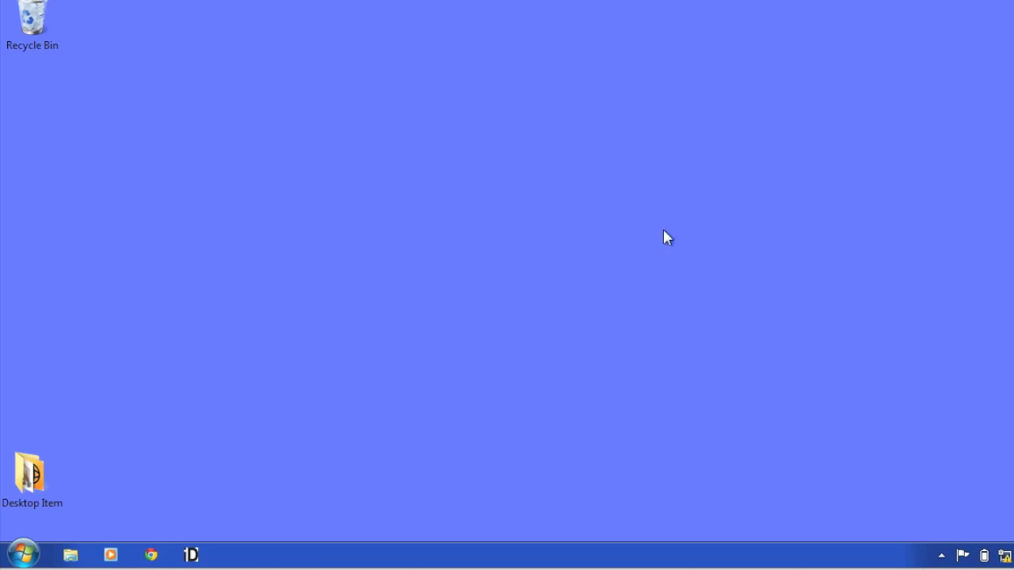
- Launch Cutting Plotter Controller for CE6000 from the Graphtec folder in All Programs
left_click(20, 548)
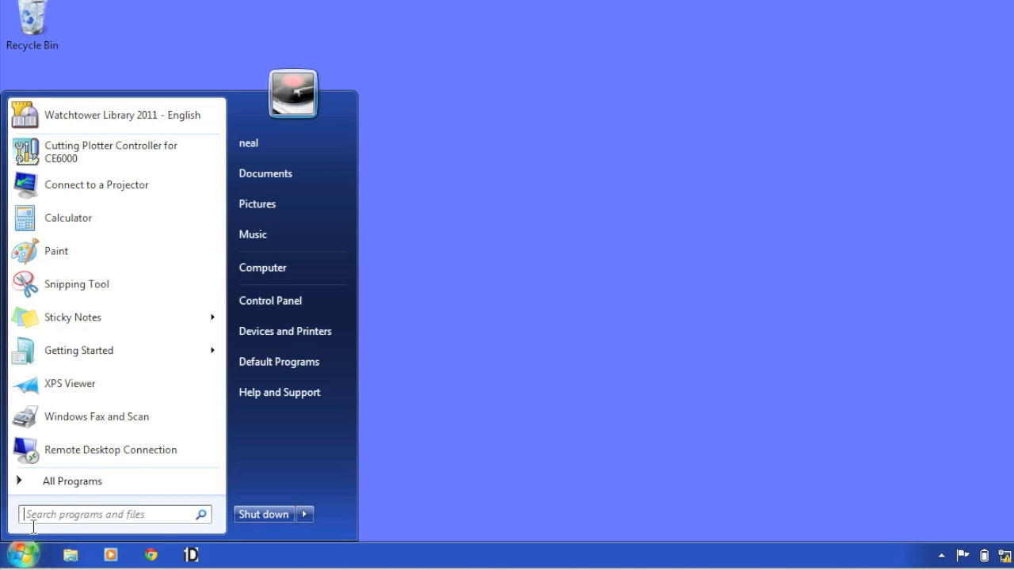
left_click(50, 480)
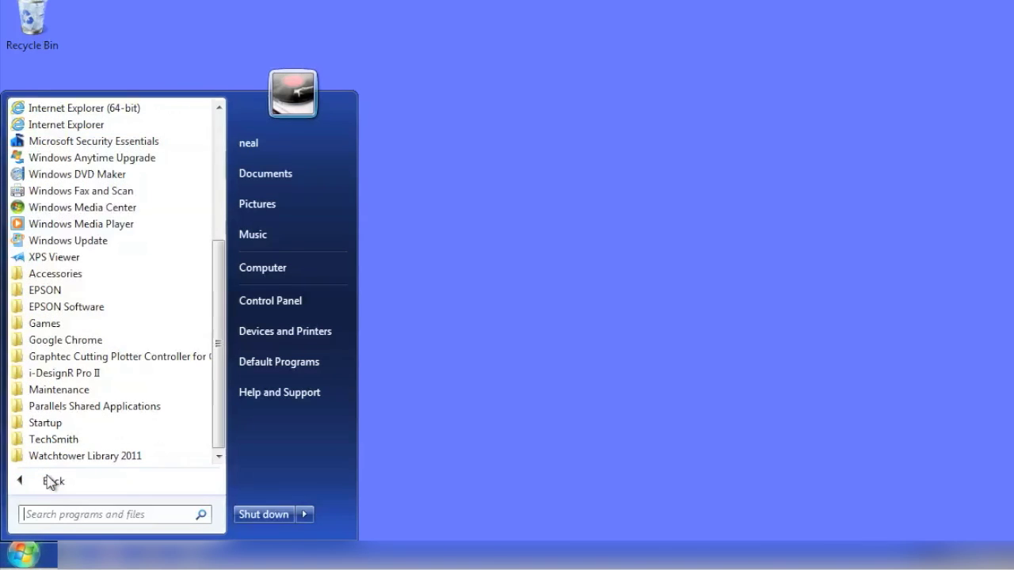
left_click(91, 357)
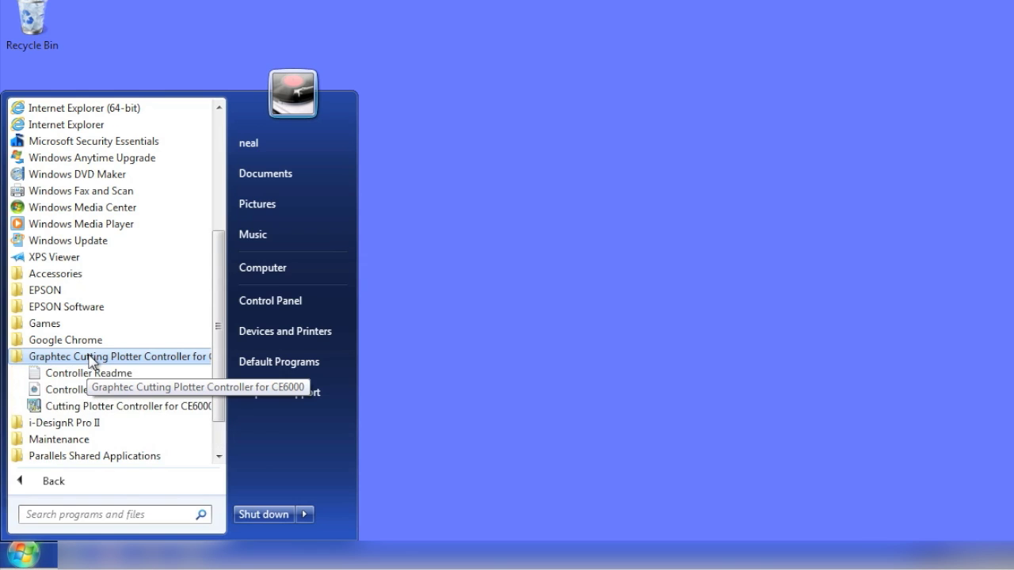
left_click(107, 412)
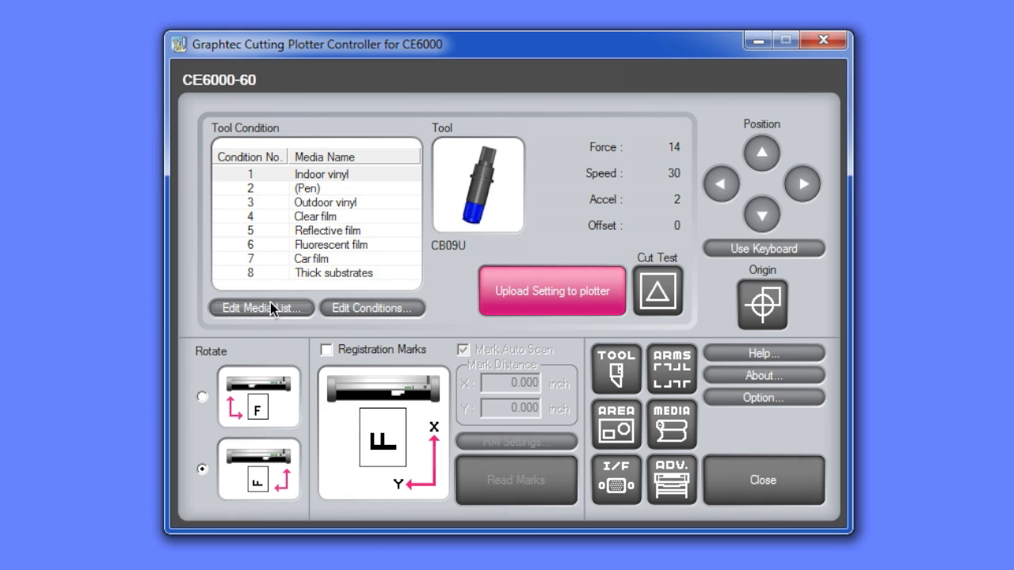
- Open Edit Media List, select the Small letter entry, and scroll right to the Offset column
left_click(269, 308)
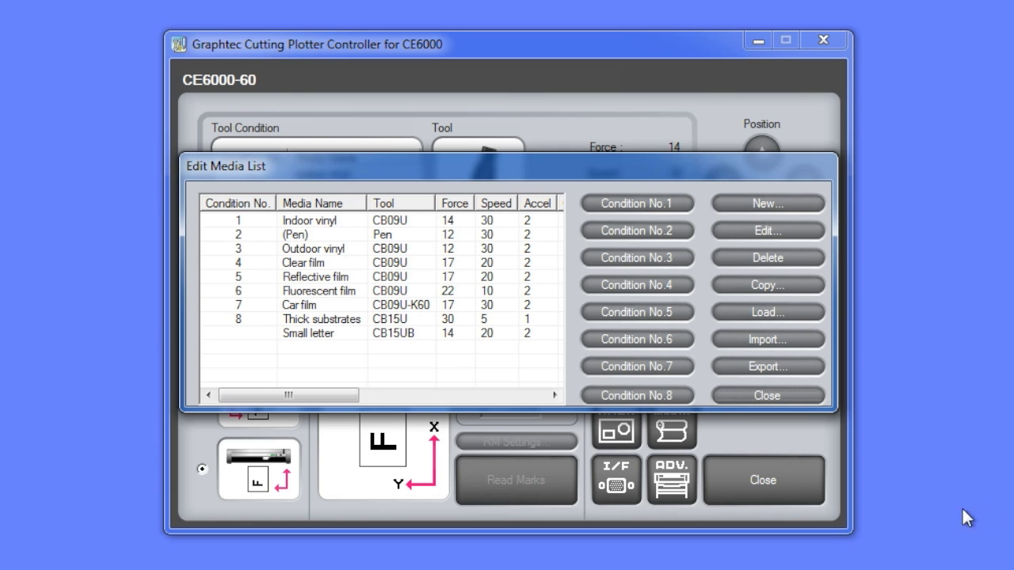
left_click(305, 332)
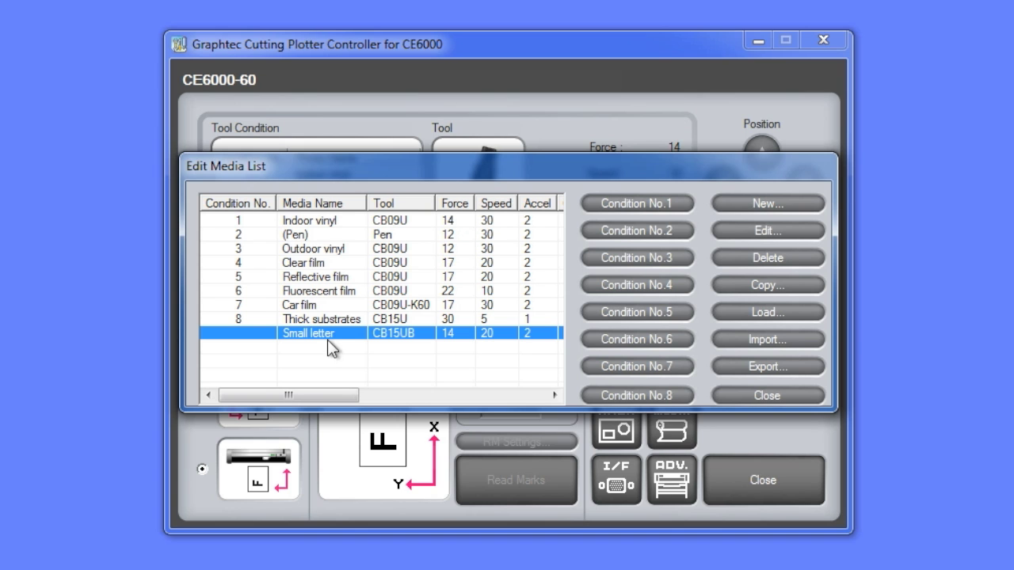
mouse_move(324, 389)
left_mouse_down()
mouse_move(476, 403)
mouse_move(458, 404)
left_mouse_up()
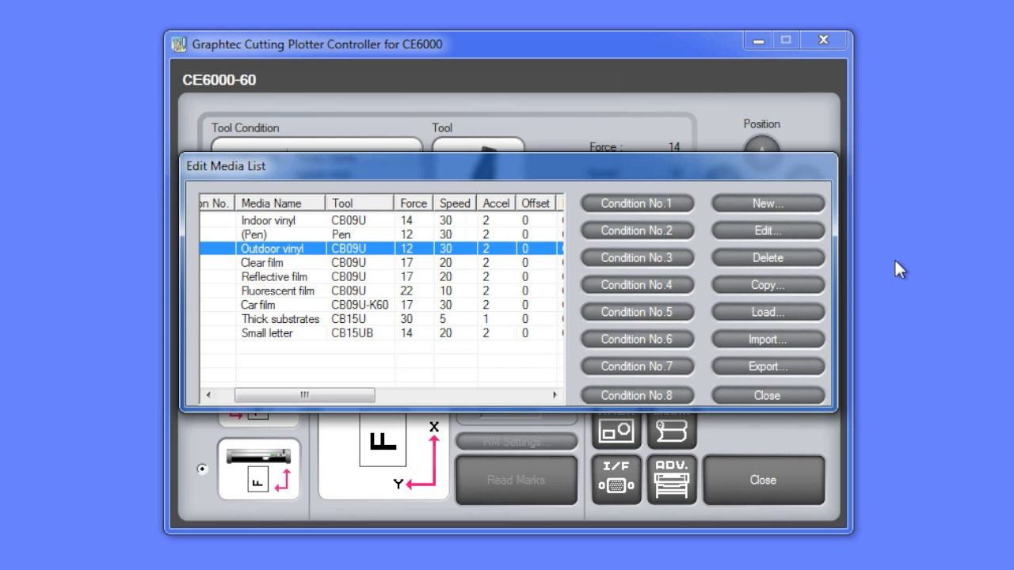
- Create a new media named 'Arlon DPF 4500gx' with the CB09U blade and speed 45
left_click(800, 208)
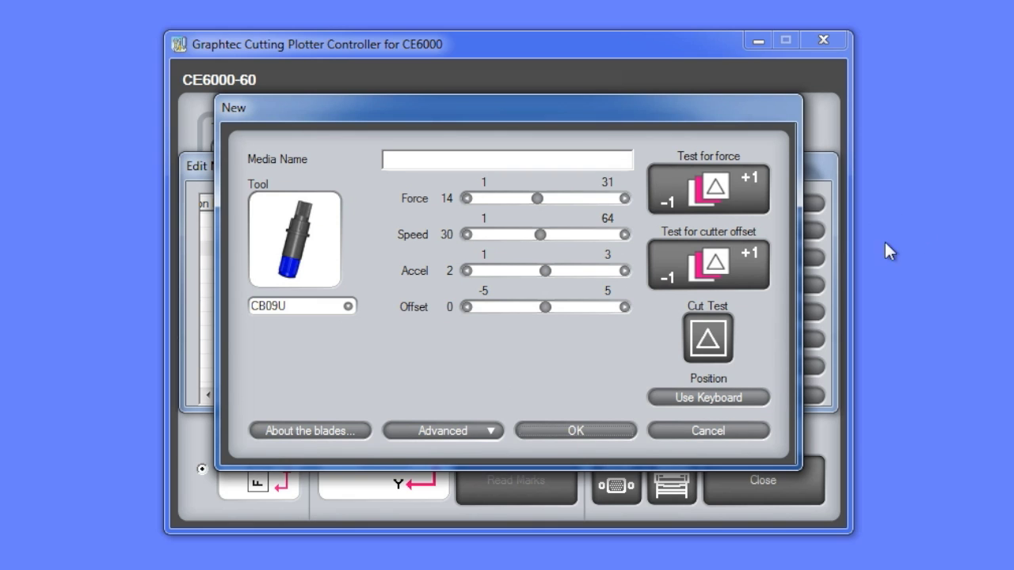
left_click(390, 162)
type("Arlon DPF 4500g")
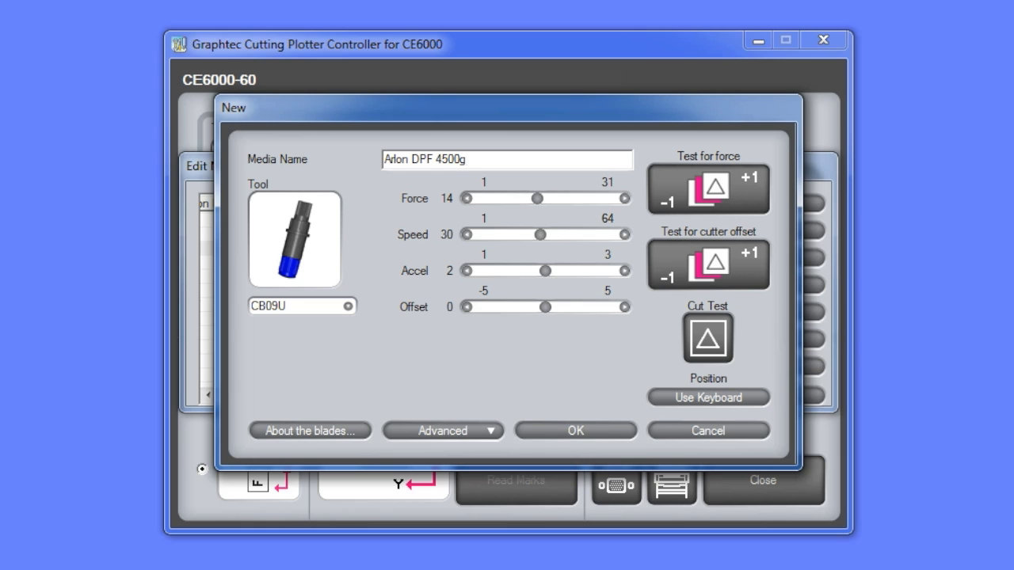
type("x")
left_click(349, 309)
left_click(349, 308)
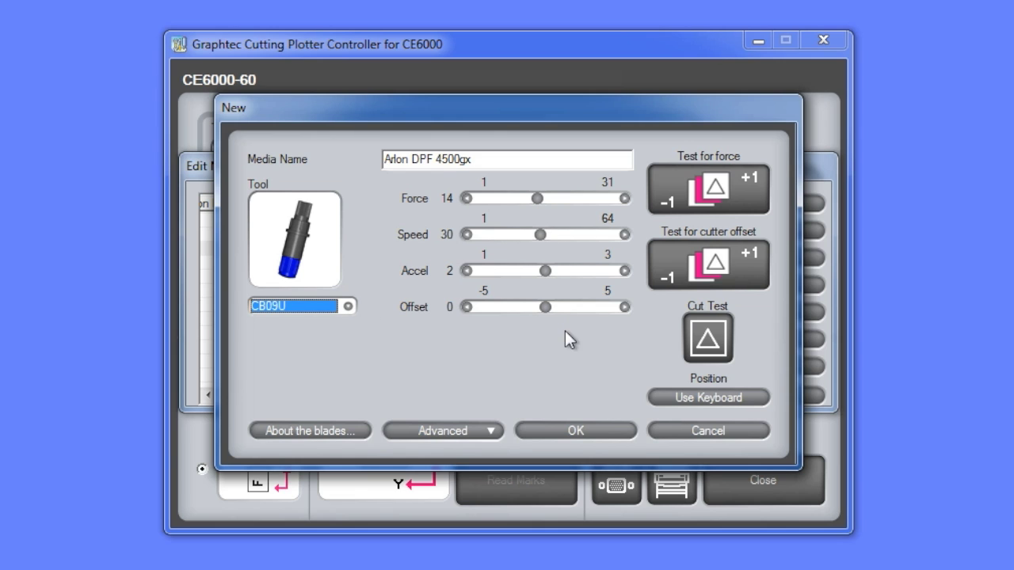
left_click_drag(542, 234, 572, 229)
- Run a test cut with these settings and save the Arlon DPF 4500gx media
left_click(711, 339)
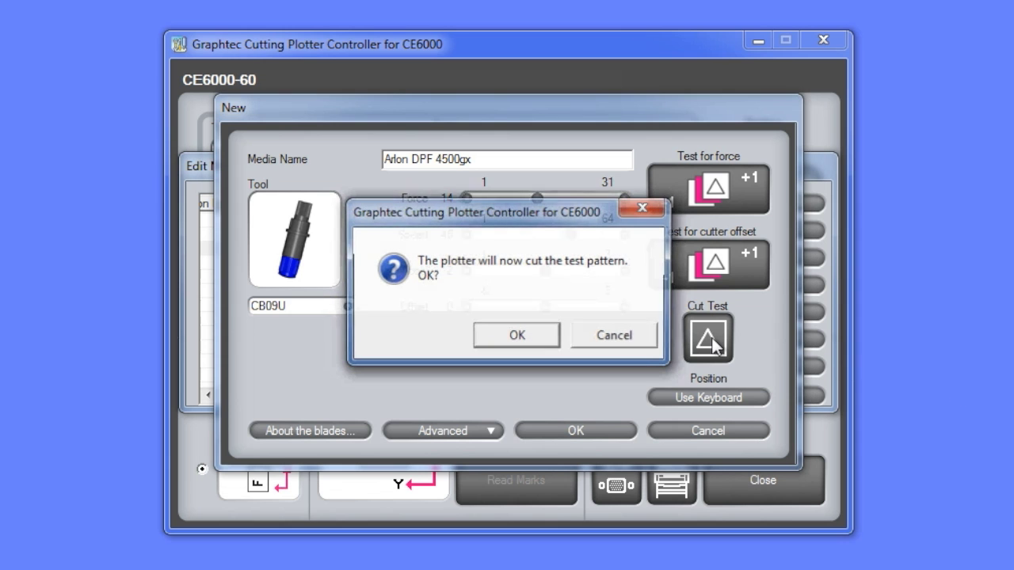
left_click(486, 335)
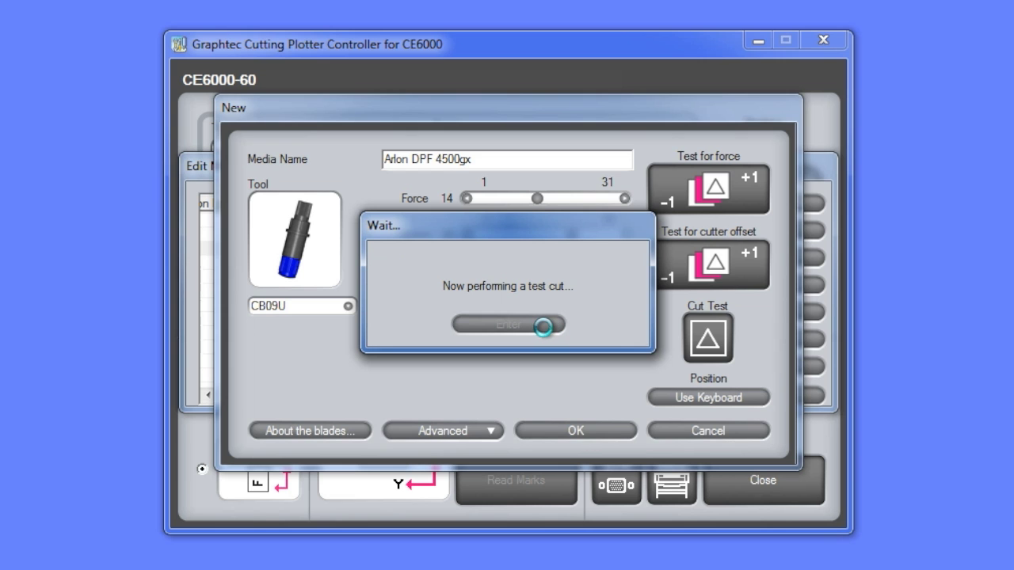
left_click(543, 327)
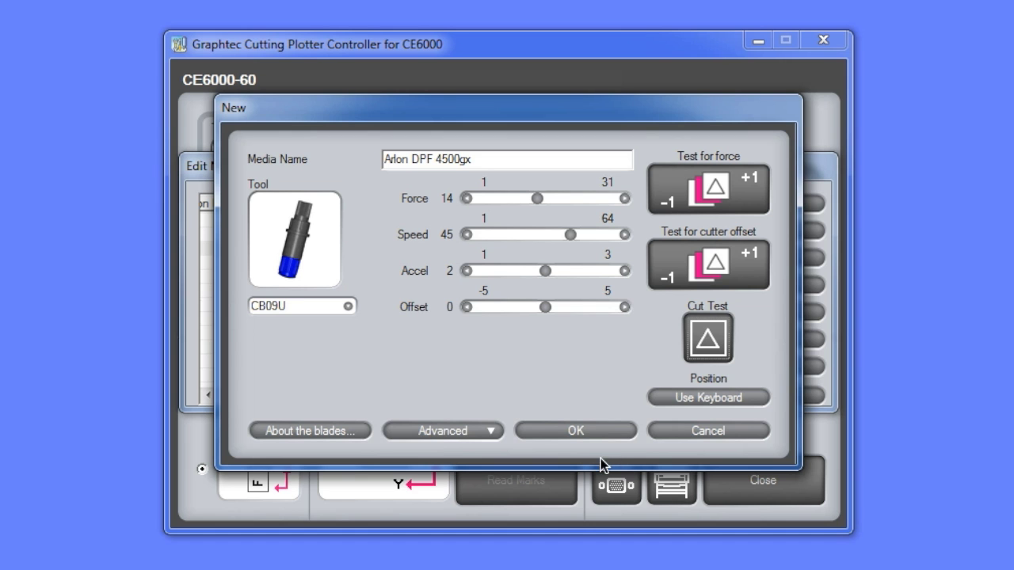
left_click(562, 429)
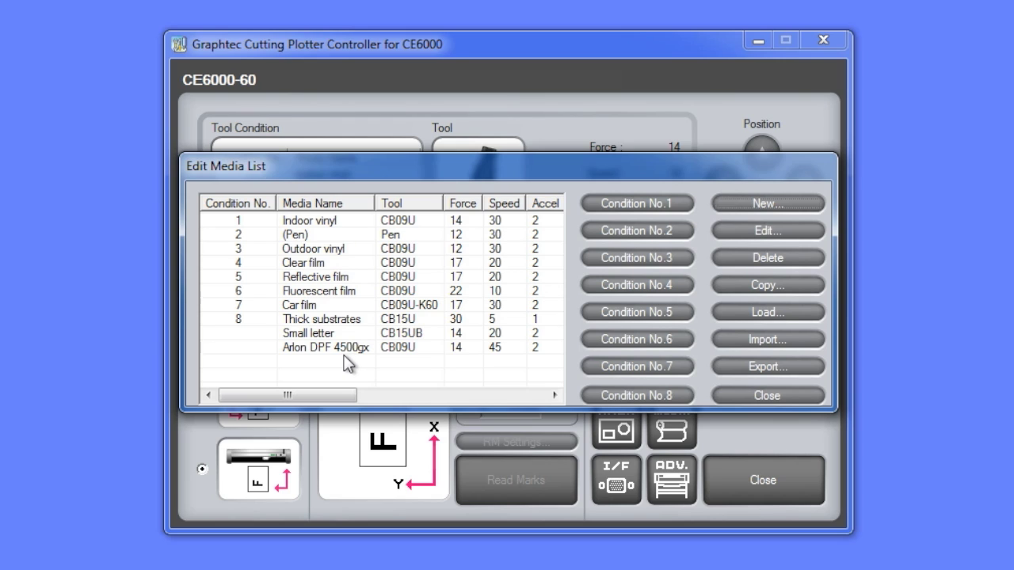
- Edit the Outdoor vinyl condition to force 16 and rename it 'Arlon DPF 456 gtx'
left_click(336, 250)
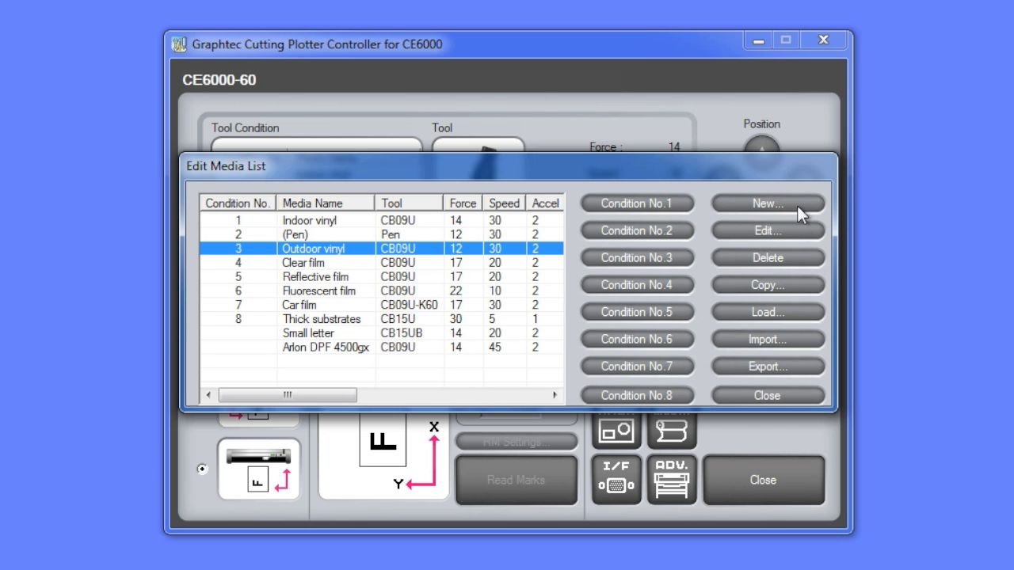
left_click(765, 231)
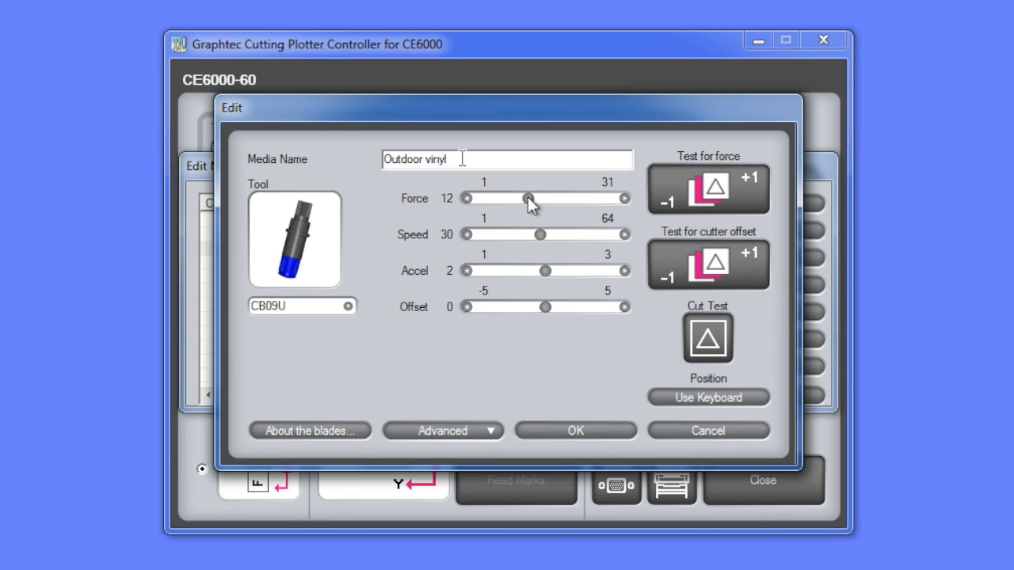
left_click_drag(529, 198, 544, 198)
left_click_drag(455, 158, 336, 158)
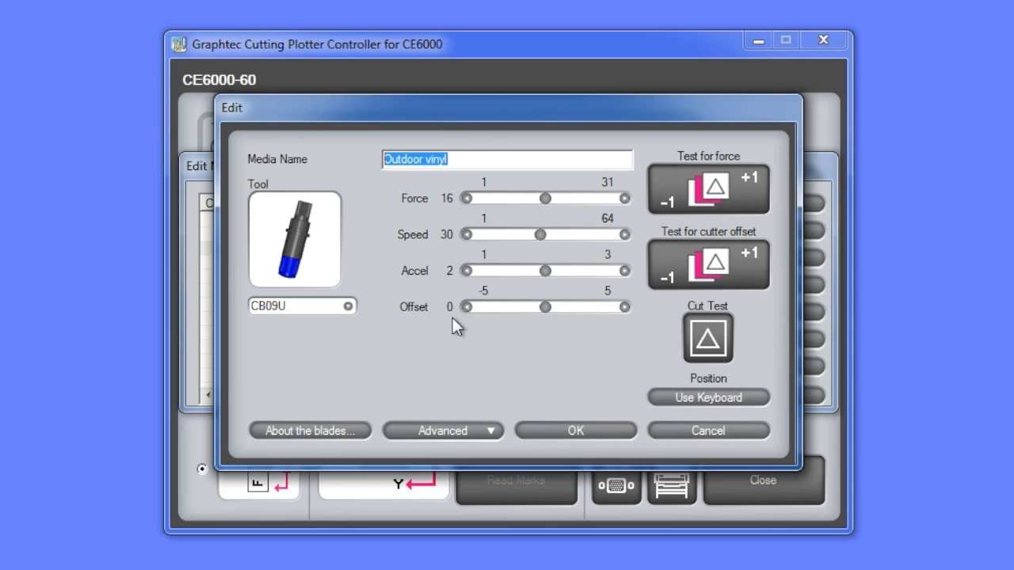
type("Arlon DP")
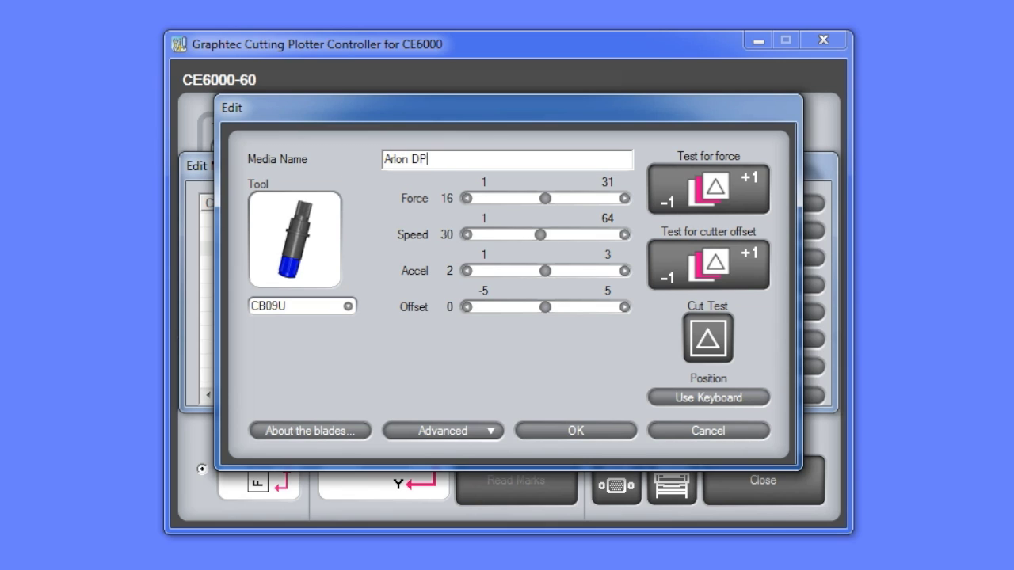
type("F 456 gtx")
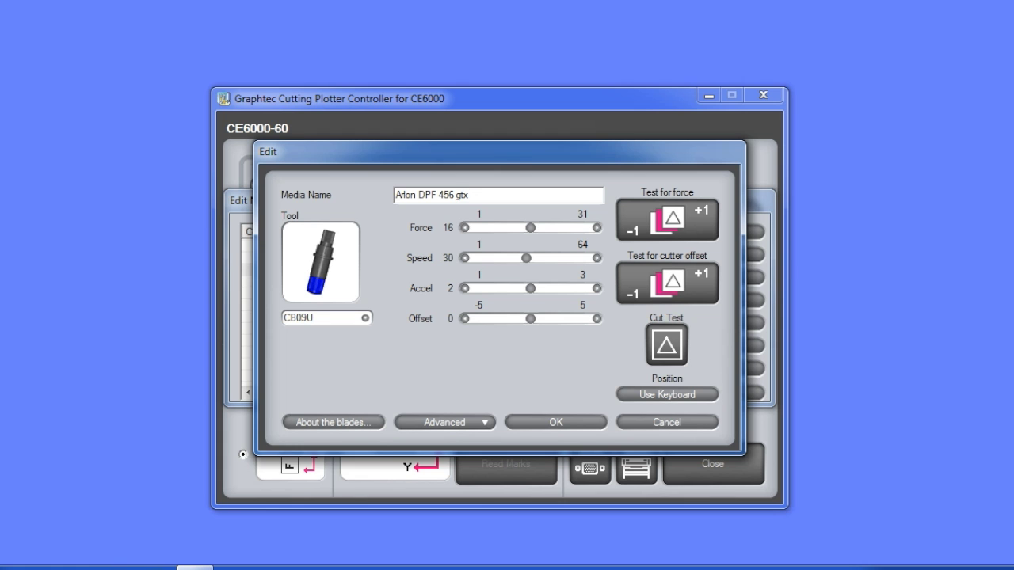
- Test-cut at force 16 and save the Arlon DPF 456 gtx media
left_click(656, 353)
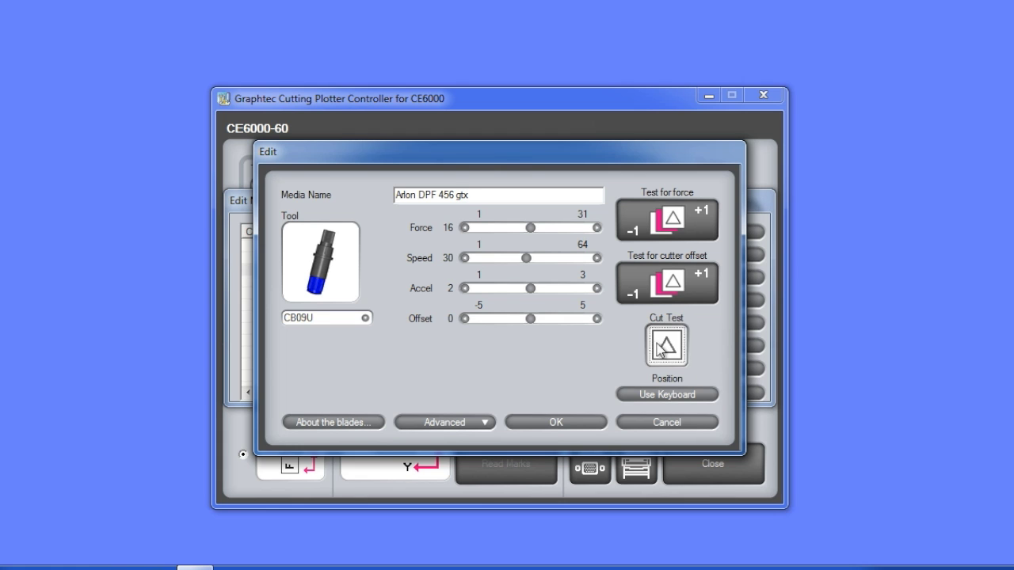
left_click(519, 347)
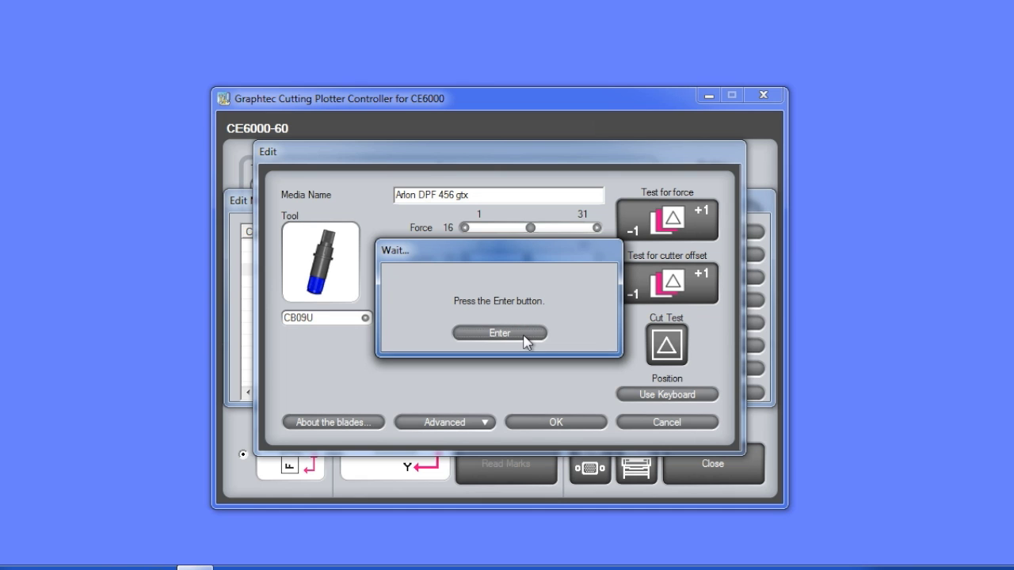
left_click(525, 339)
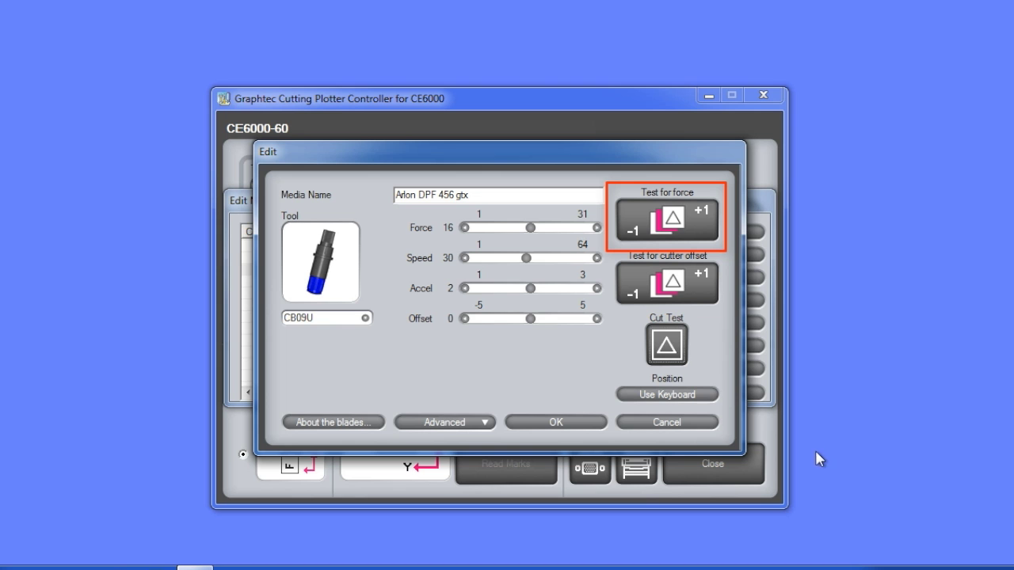
left_click(556, 422)
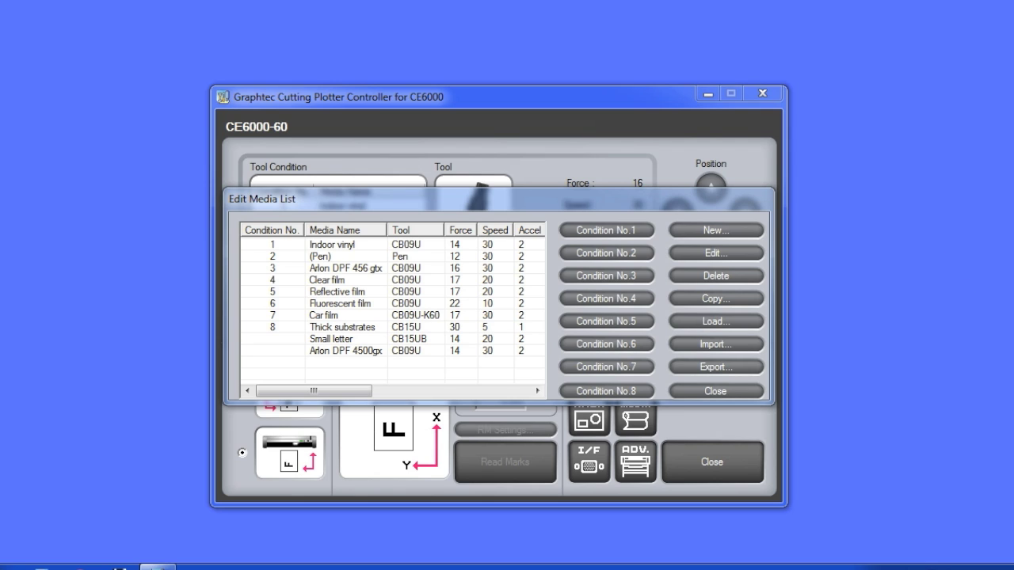
- Create a new media named 'Hartco399SBR' and assign it the CB09U-K60 blade
left_click(714, 230)
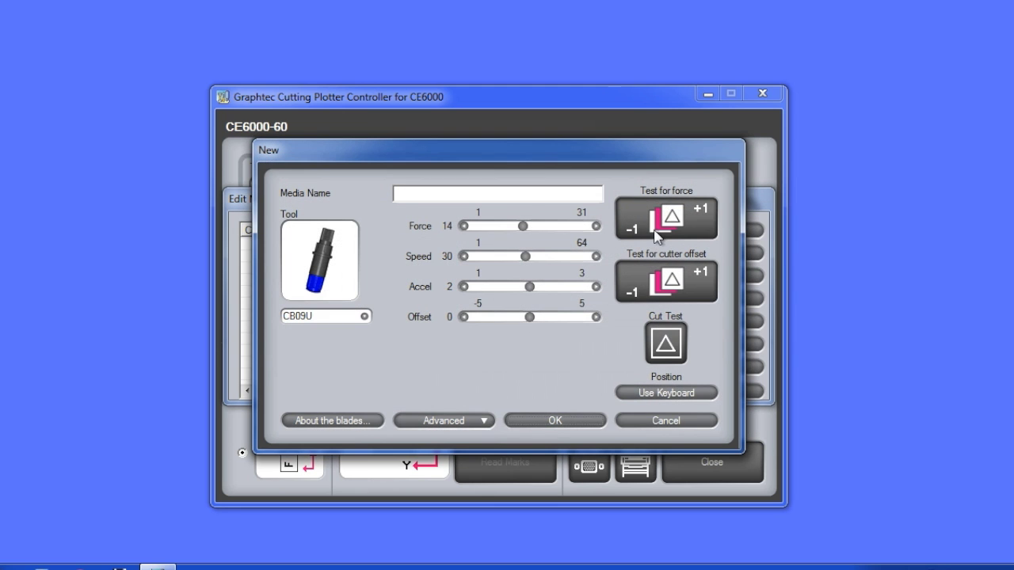
type("Hartco399SBR")
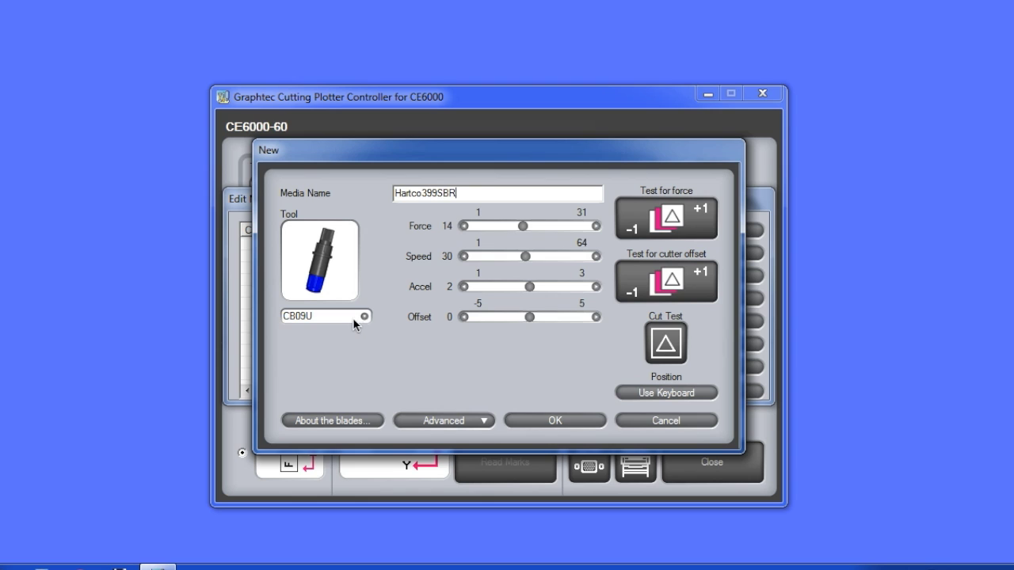
left_click(354, 318)
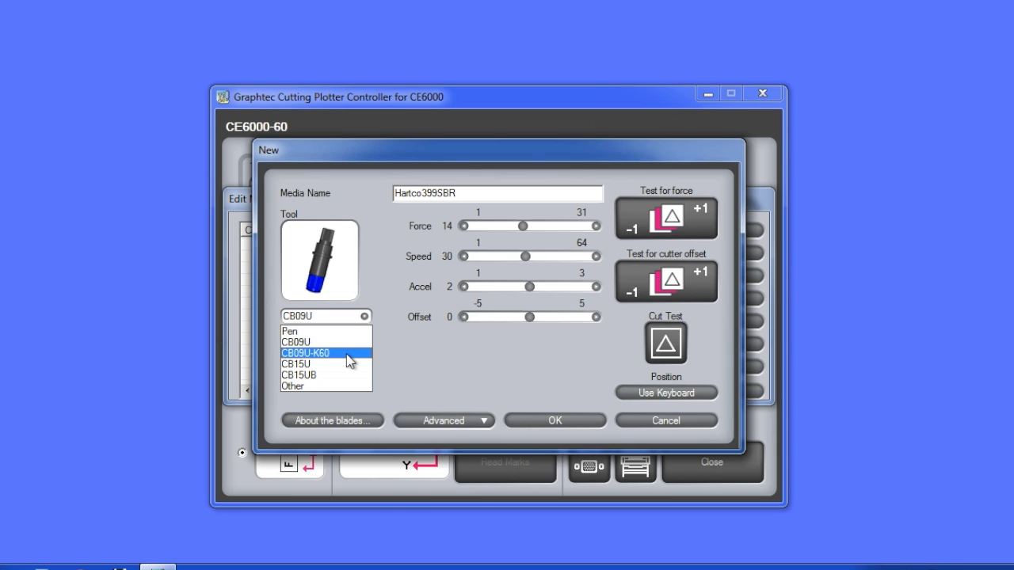
left_click(347, 355)
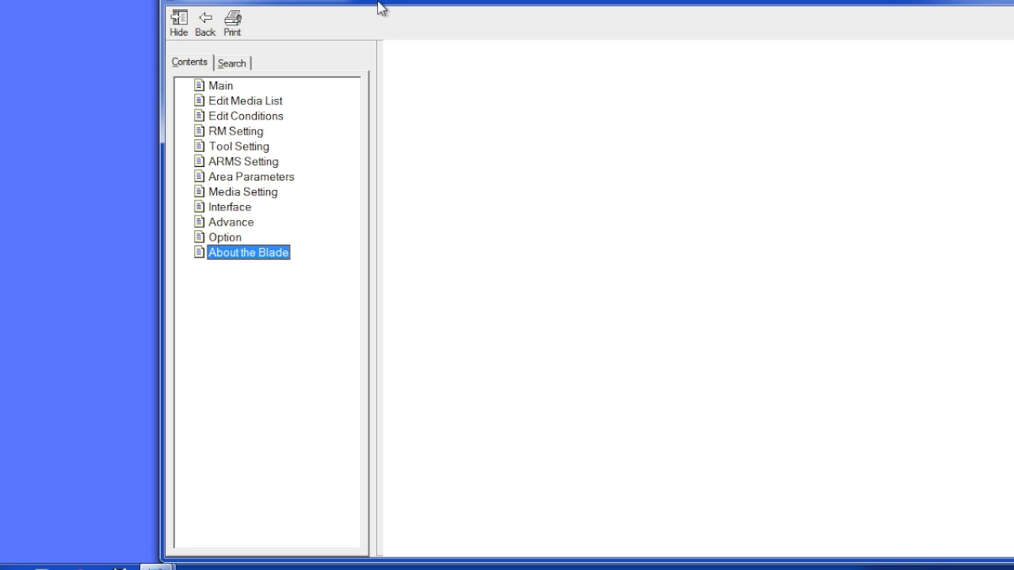
- Check the About the Blade reference table, then close the help window
left_click_drag(377, 5, 301, 10)
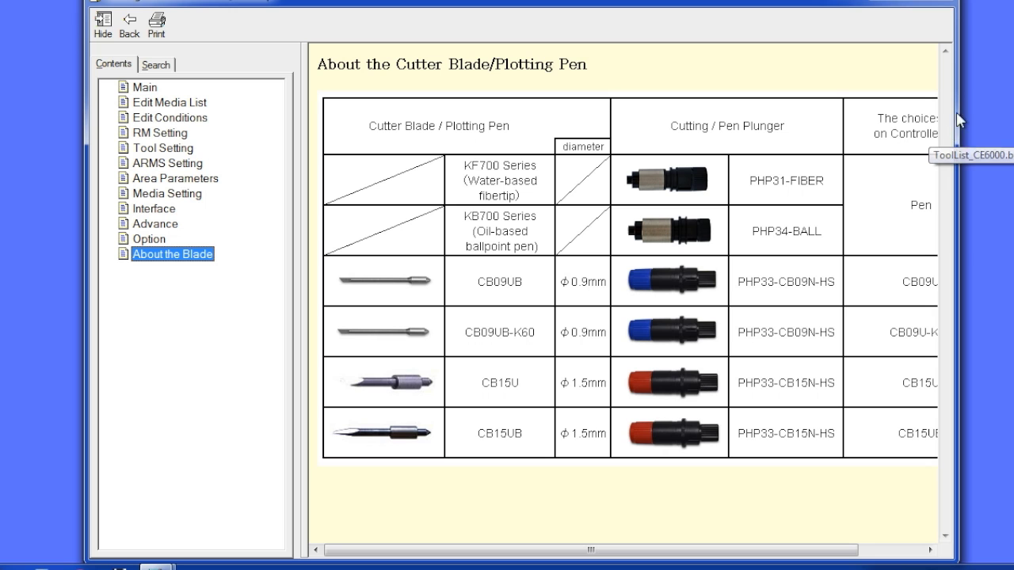
left_click(937, 1)
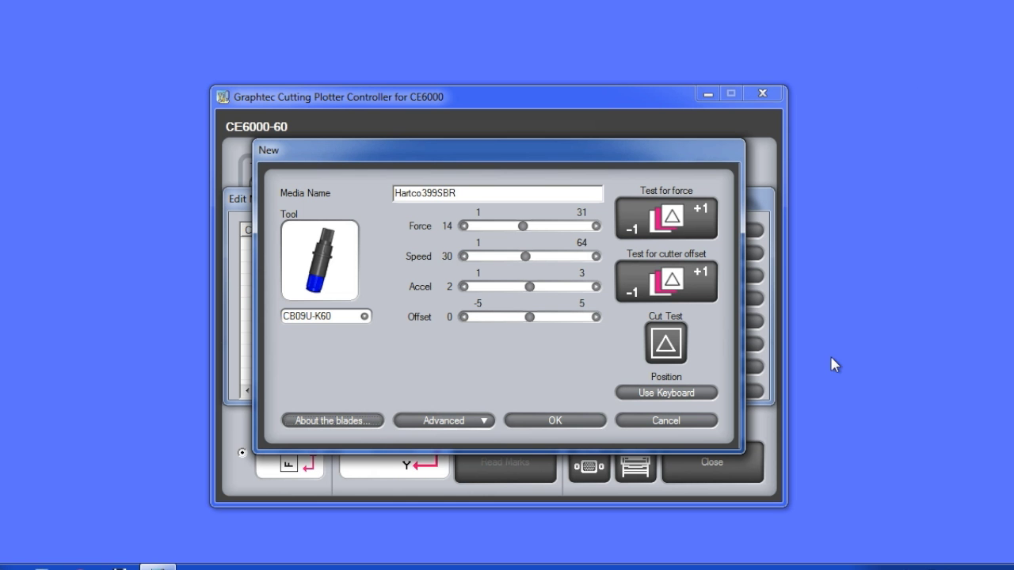
- Set Hartco399SBR to force 25, speed 20 and acceleration 1
left_click_drag(523, 227, 560, 227)
left_click_drag(466, 257, 466, 259)
left_click(465, 286)
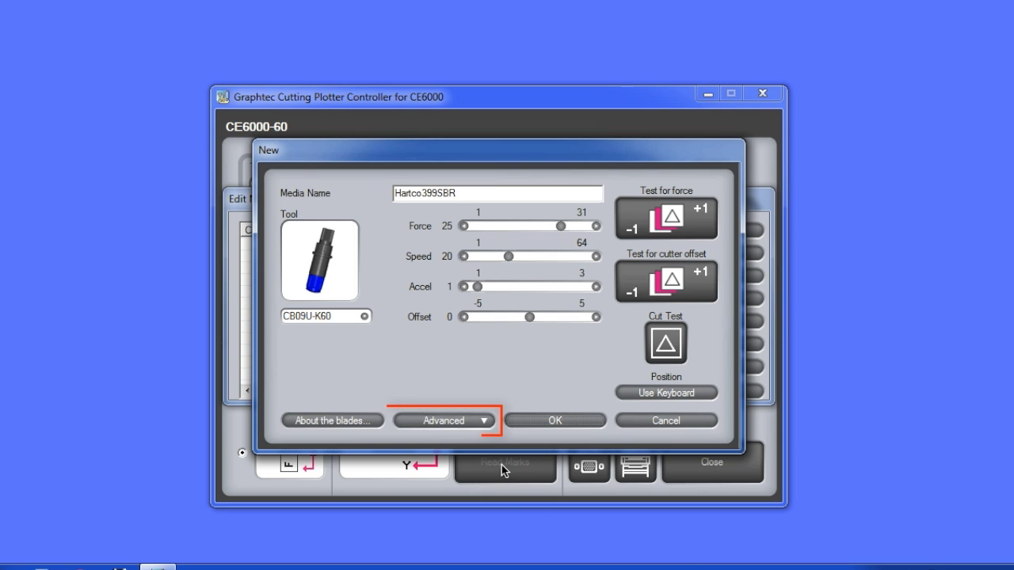
- Set Tangent Emulation to Mode1 and enter .01 as the start overcut for Hartco399SBR
left_click(483, 421)
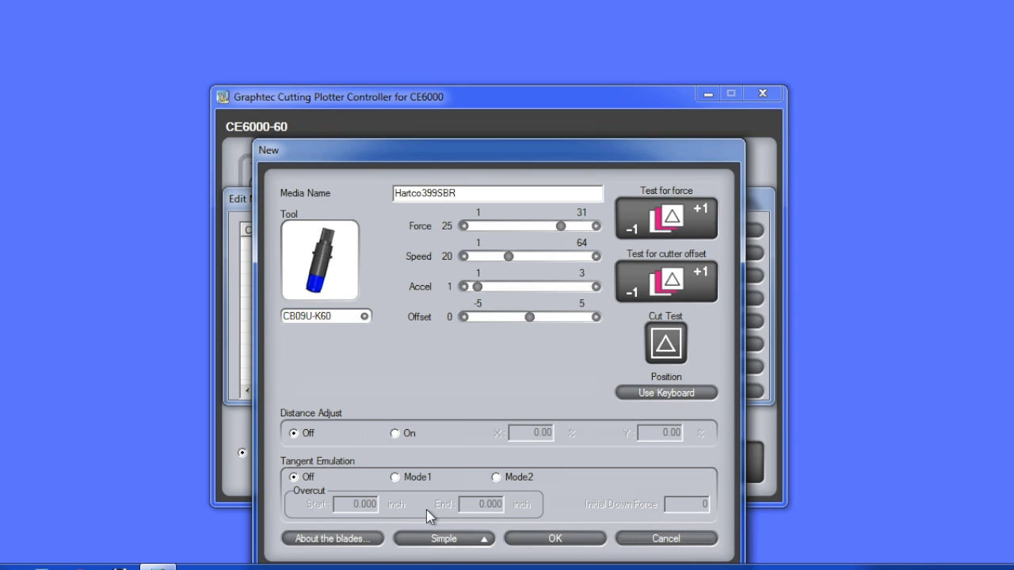
left_click(395, 478)
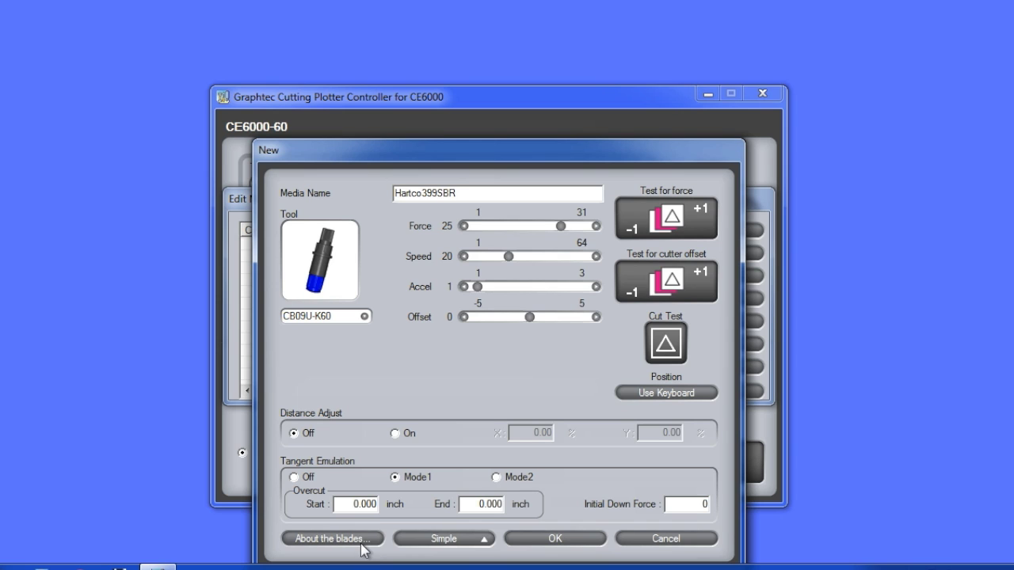
left_click_drag(351, 504, 397, 503)
type(".01")
left_click_drag(480, 504, 510, 505)
- Set a .01 inch overcut end for Hartco399SBR, test-cut it, and add it to the media list
key("Home")
type(".01")
left_click(666, 347)
left_click(532, 402)
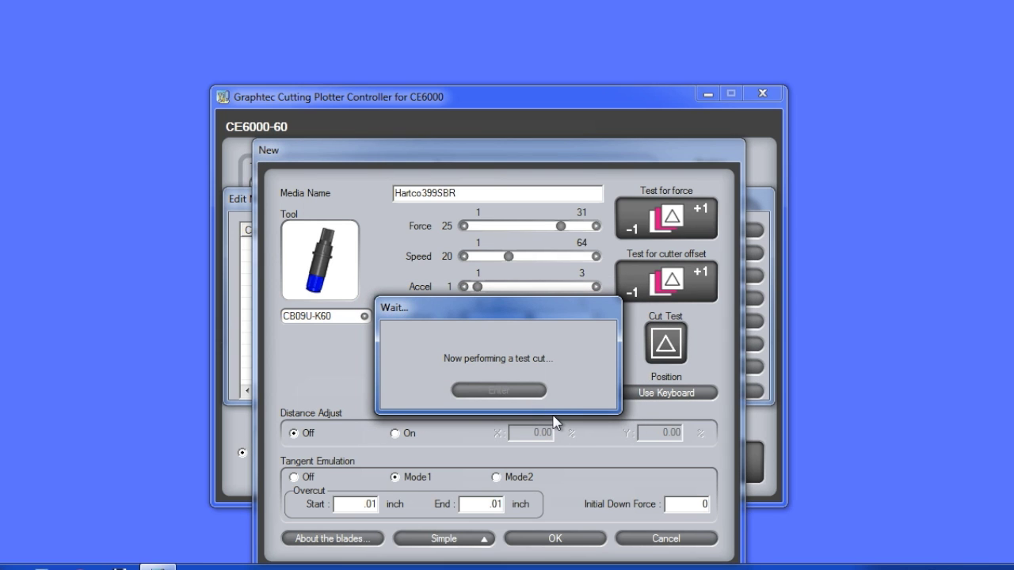
left_click(532, 391)
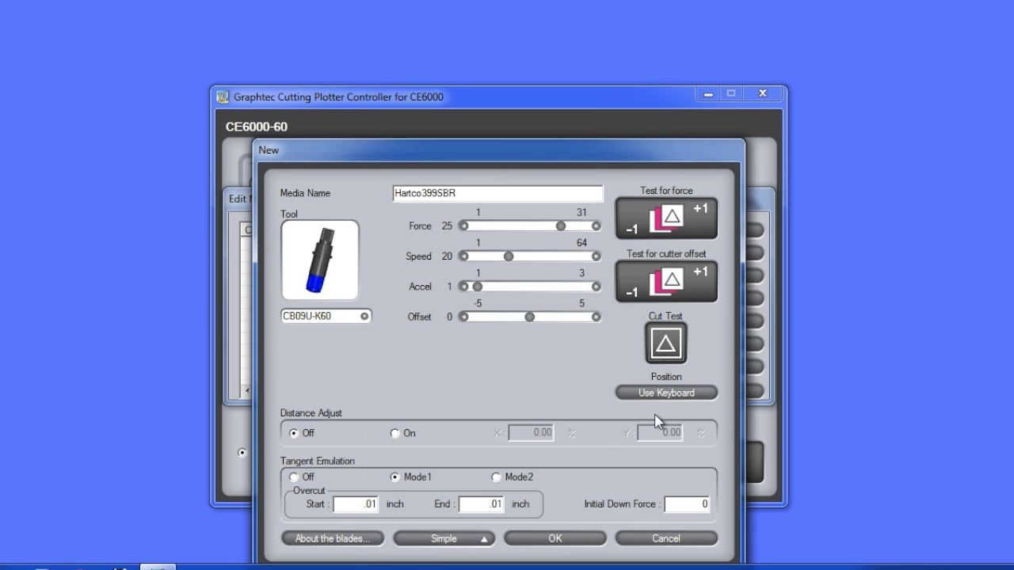
left_click(554, 538)
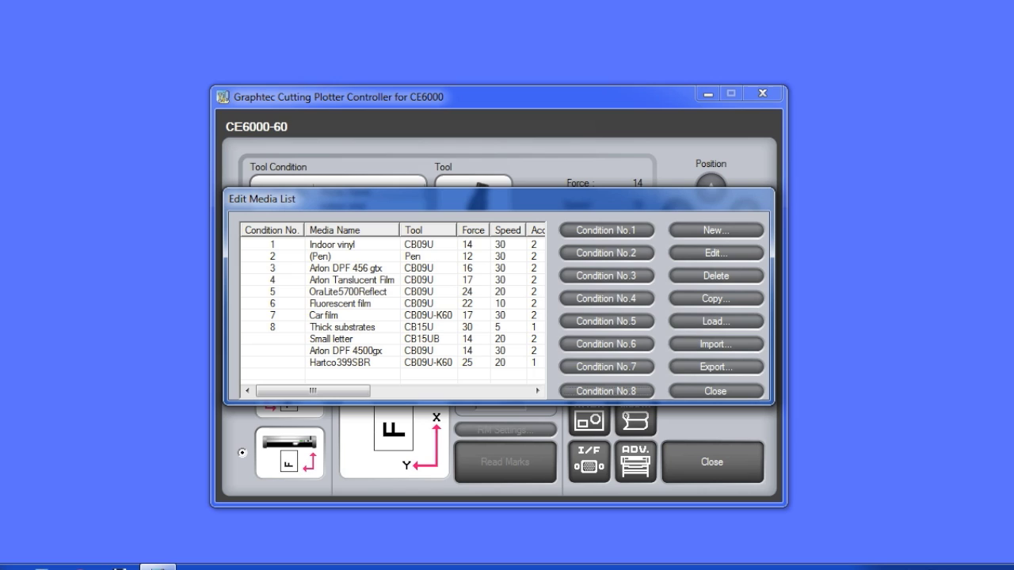
- Assign condition 2 to Small letter and condition 6 to Arlon DPF 4500gx
left_click(324, 338)
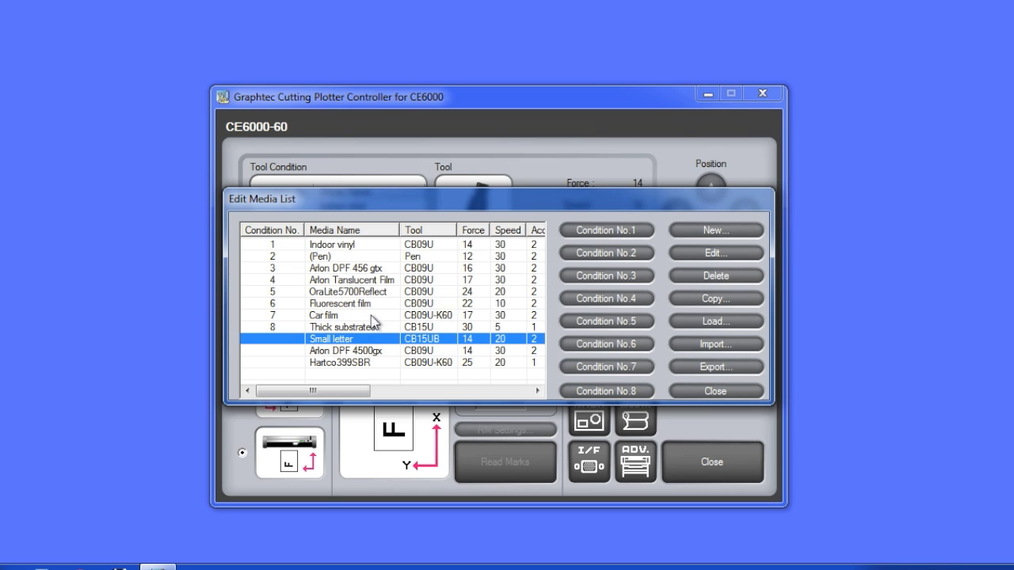
left_click(591, 255)
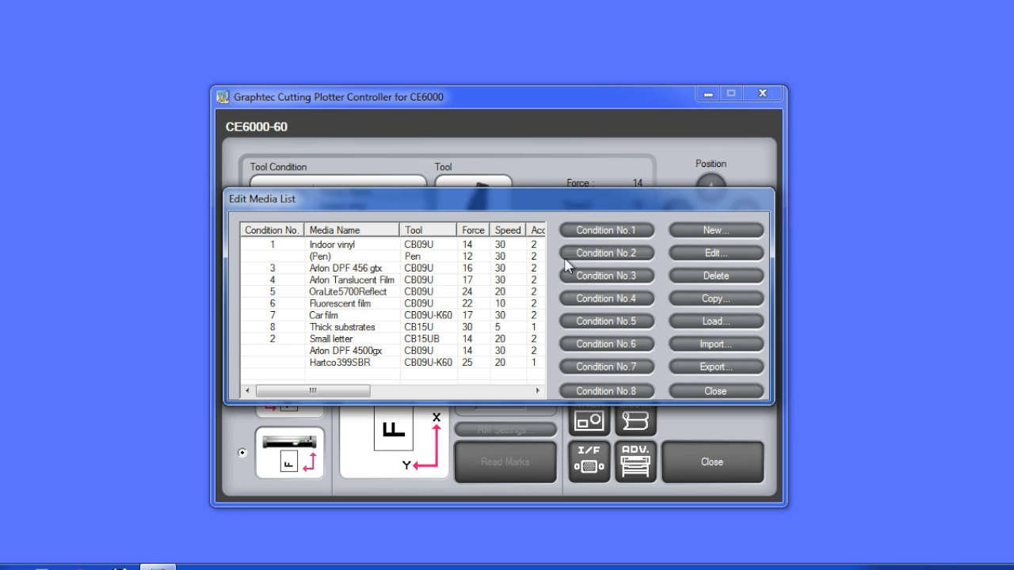
left_click(341, 350)
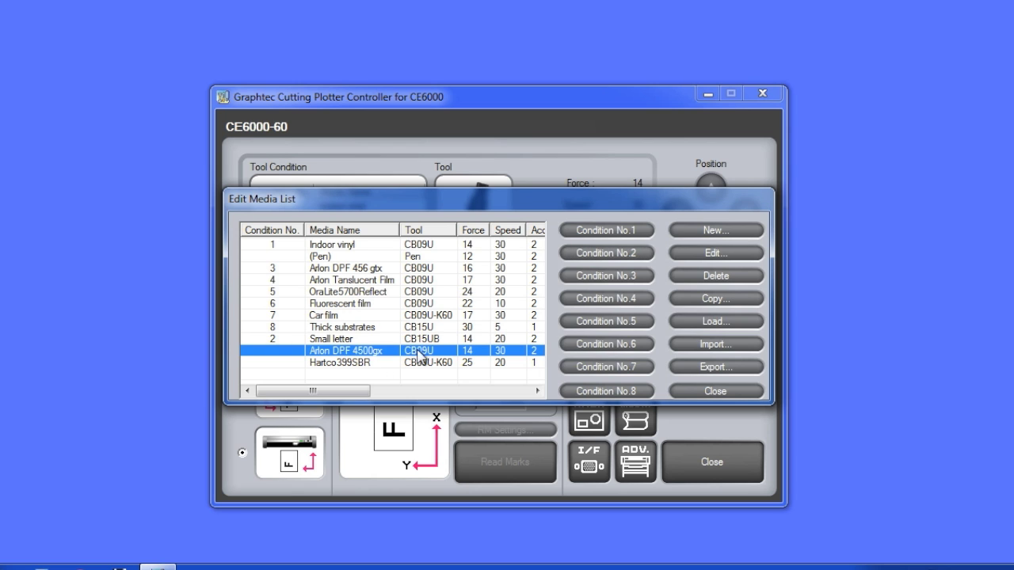
left_click(590, 324)
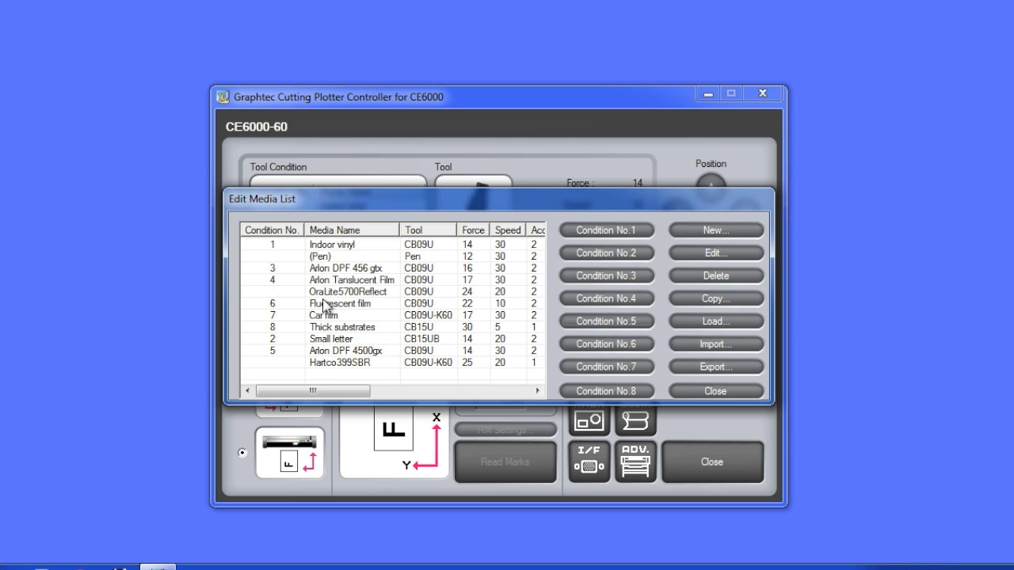
left_click(325, 305)
left_click(334, 350)
- Give OraLite5700Reflect condition 5 and Hartco399SBR condition 7, then close the media list editor
left_click(594, 345)
left_click(333, 292)
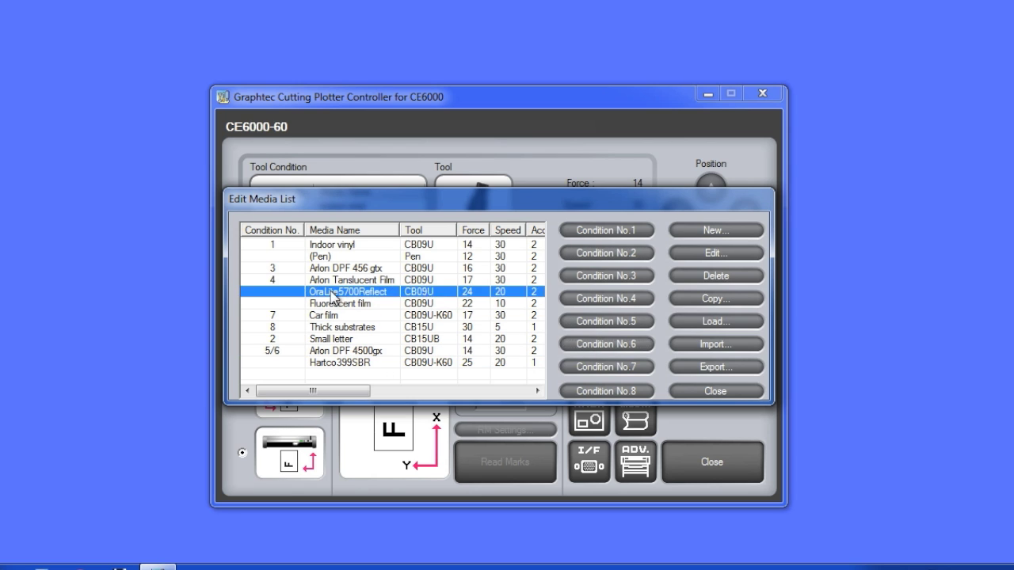
left_click(630, 325)
left_click(341, 362)
left_click(607, 366)
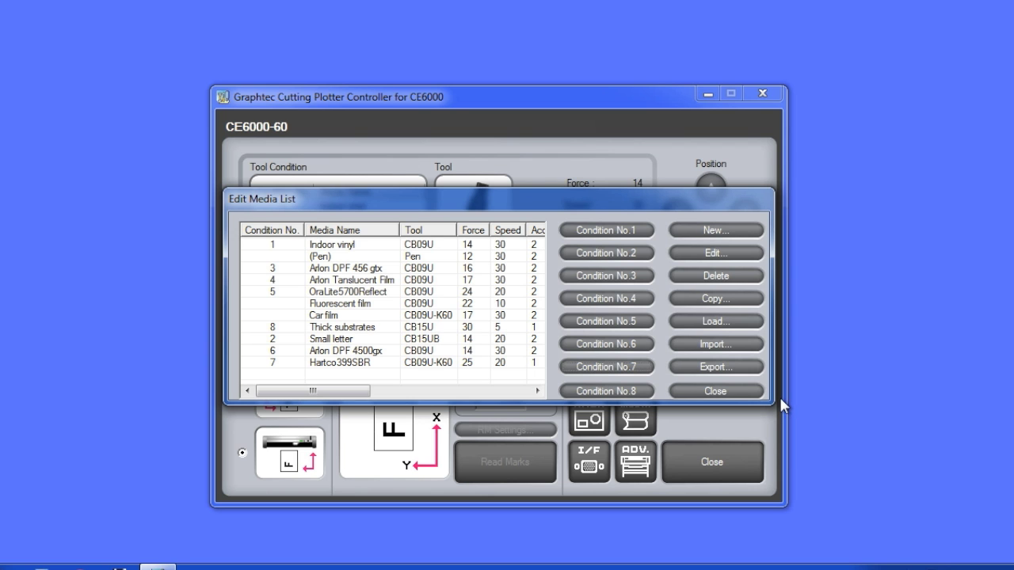
left_click(740, 391)
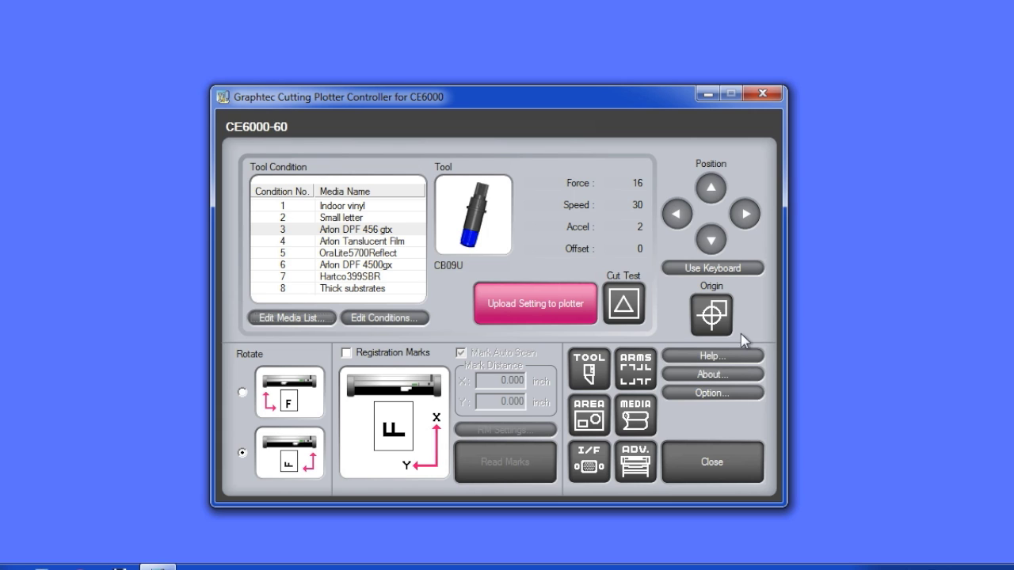
- Upload the eight tool condition settings to the plotter
left_click(529, 302)
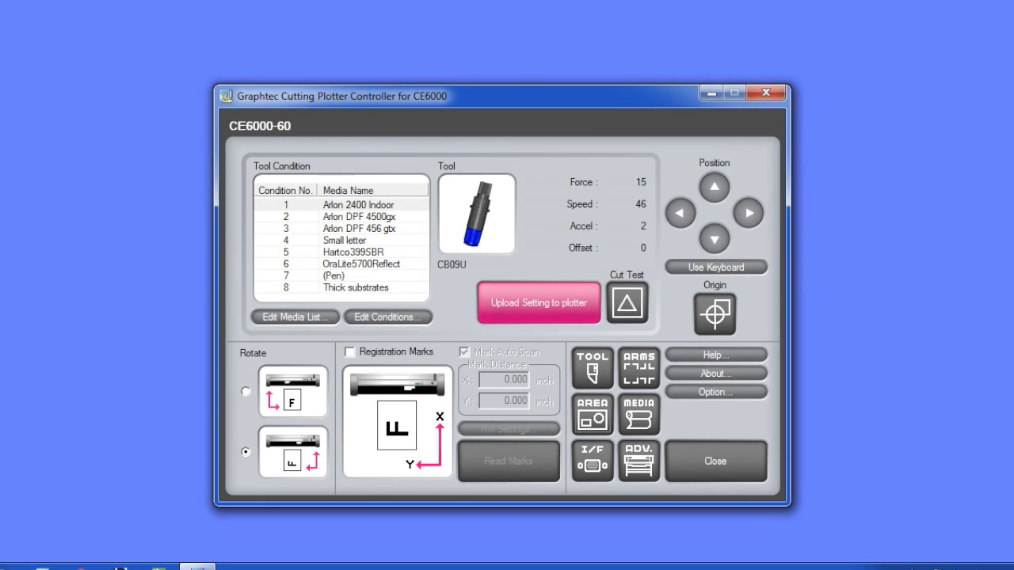
- Switch Data Sorting to On in the Tools Setting and confirm
left_click(597, 362)
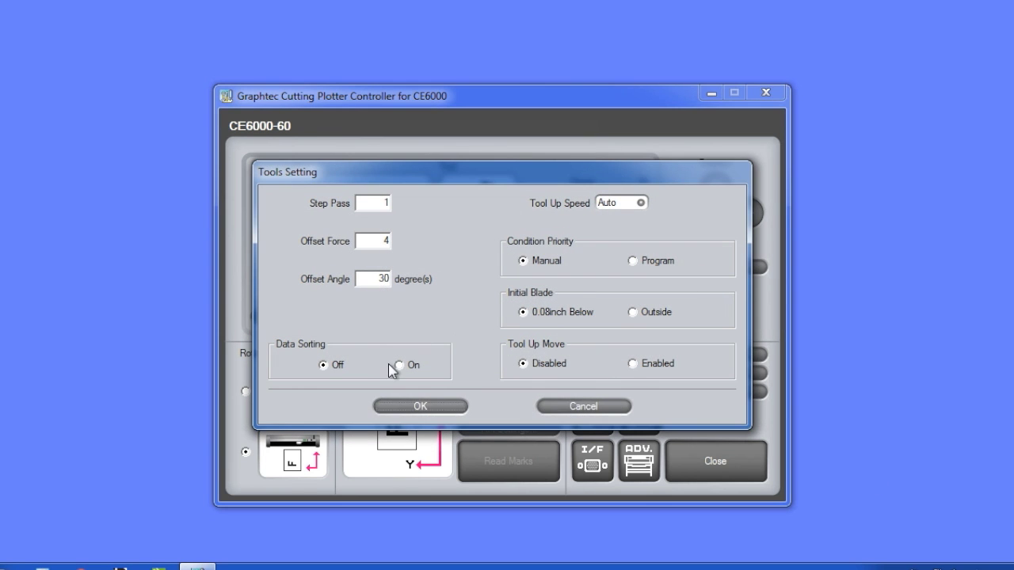
left_click(400, 364)
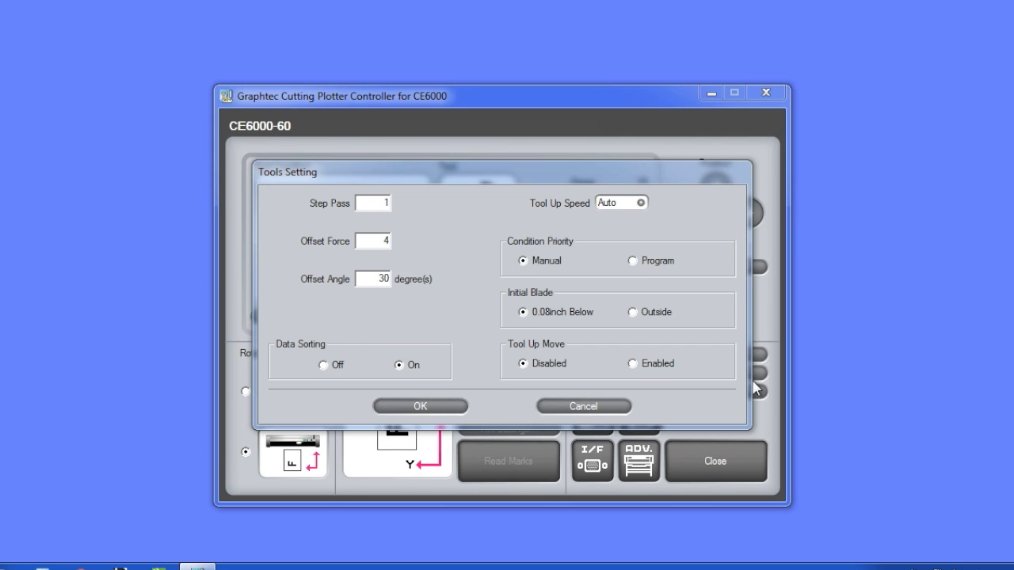
key("Return")
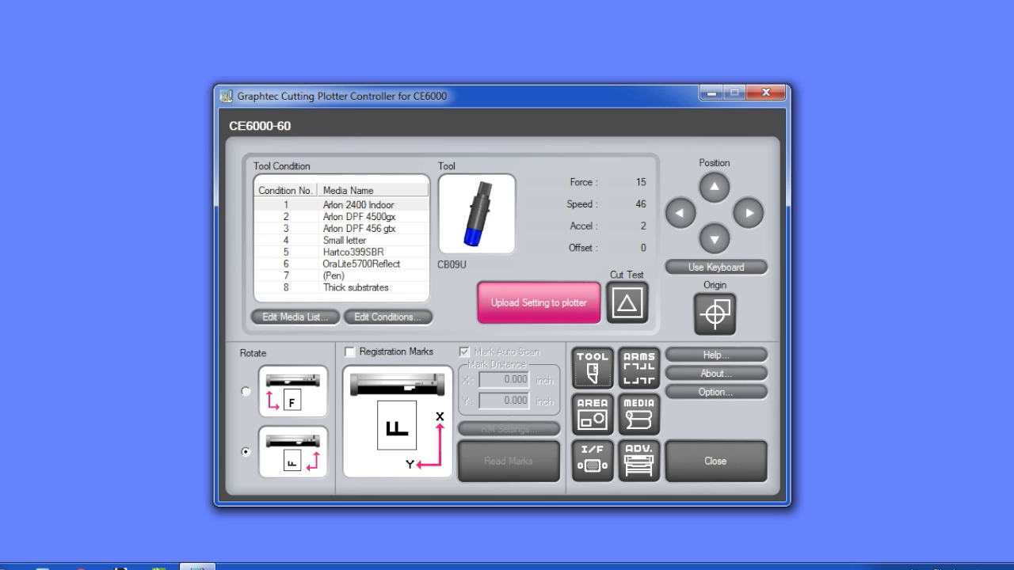
- Set a custom expand limit of 0.39 inch in the Area Parameters
left_click(595, 418)
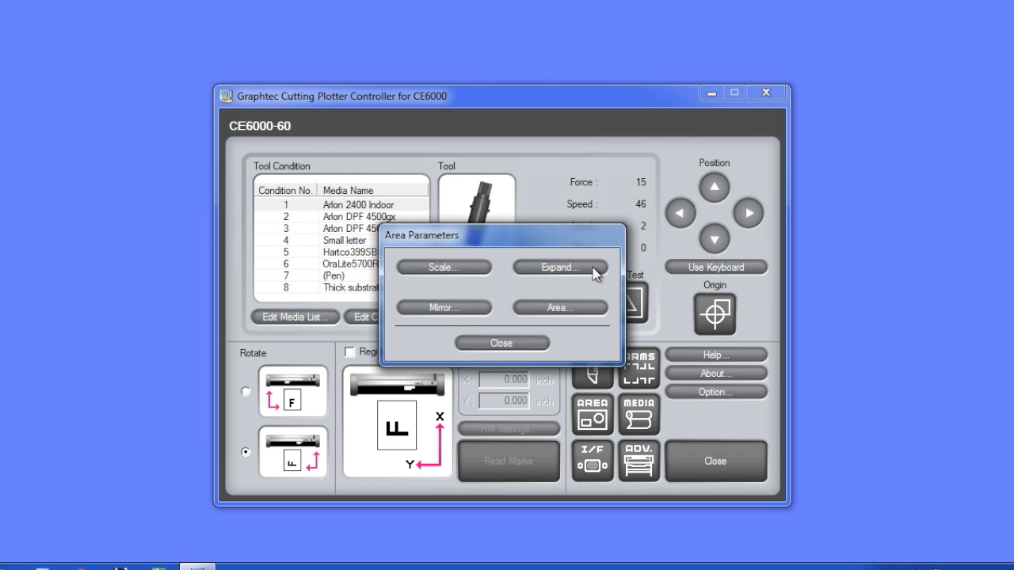
left_click(596, 271)
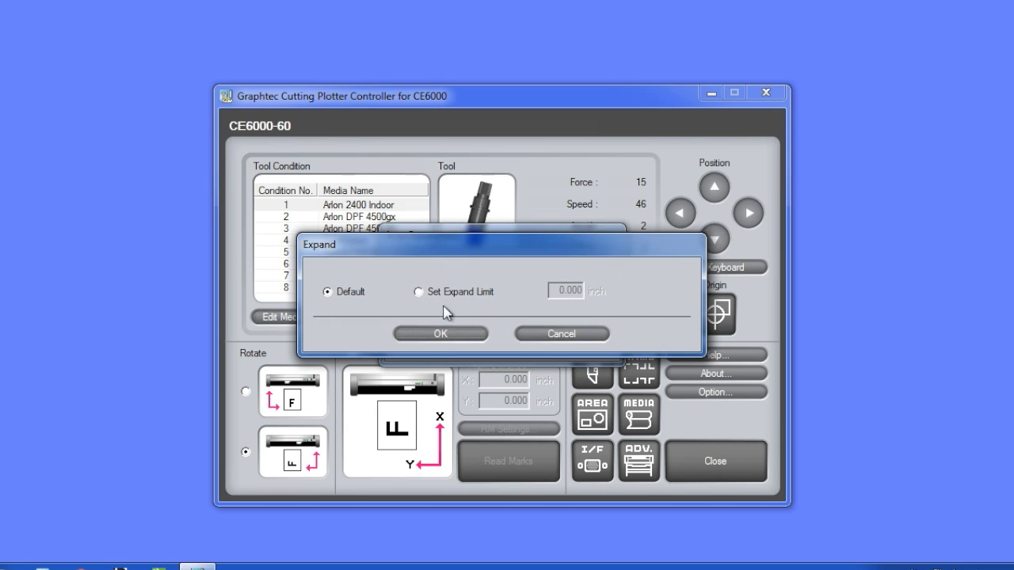
left_click(418, 292)
double_click(577, 290)
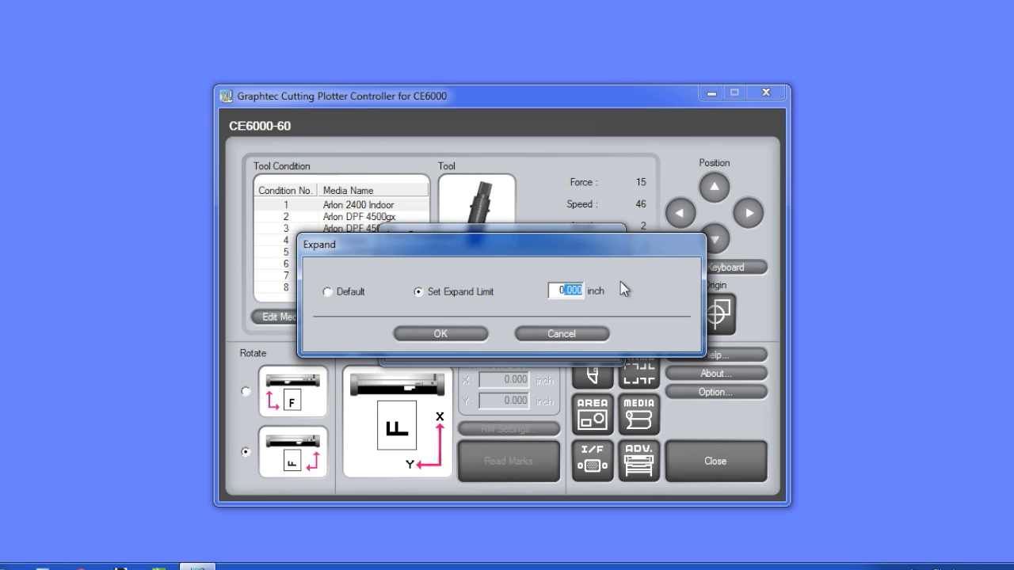
type("0.39")
left_click(422, 335)
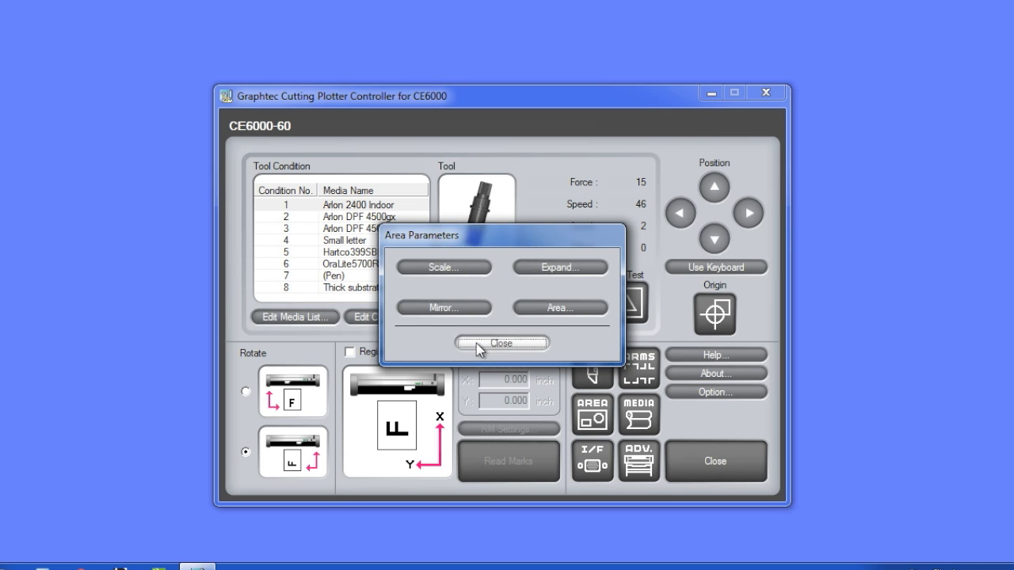
left_click(476, 345)
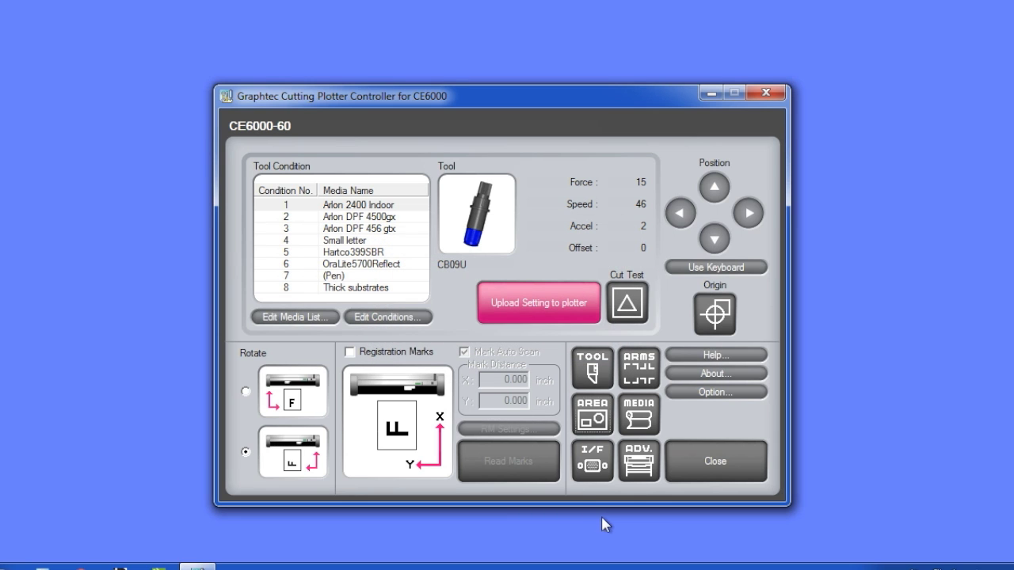